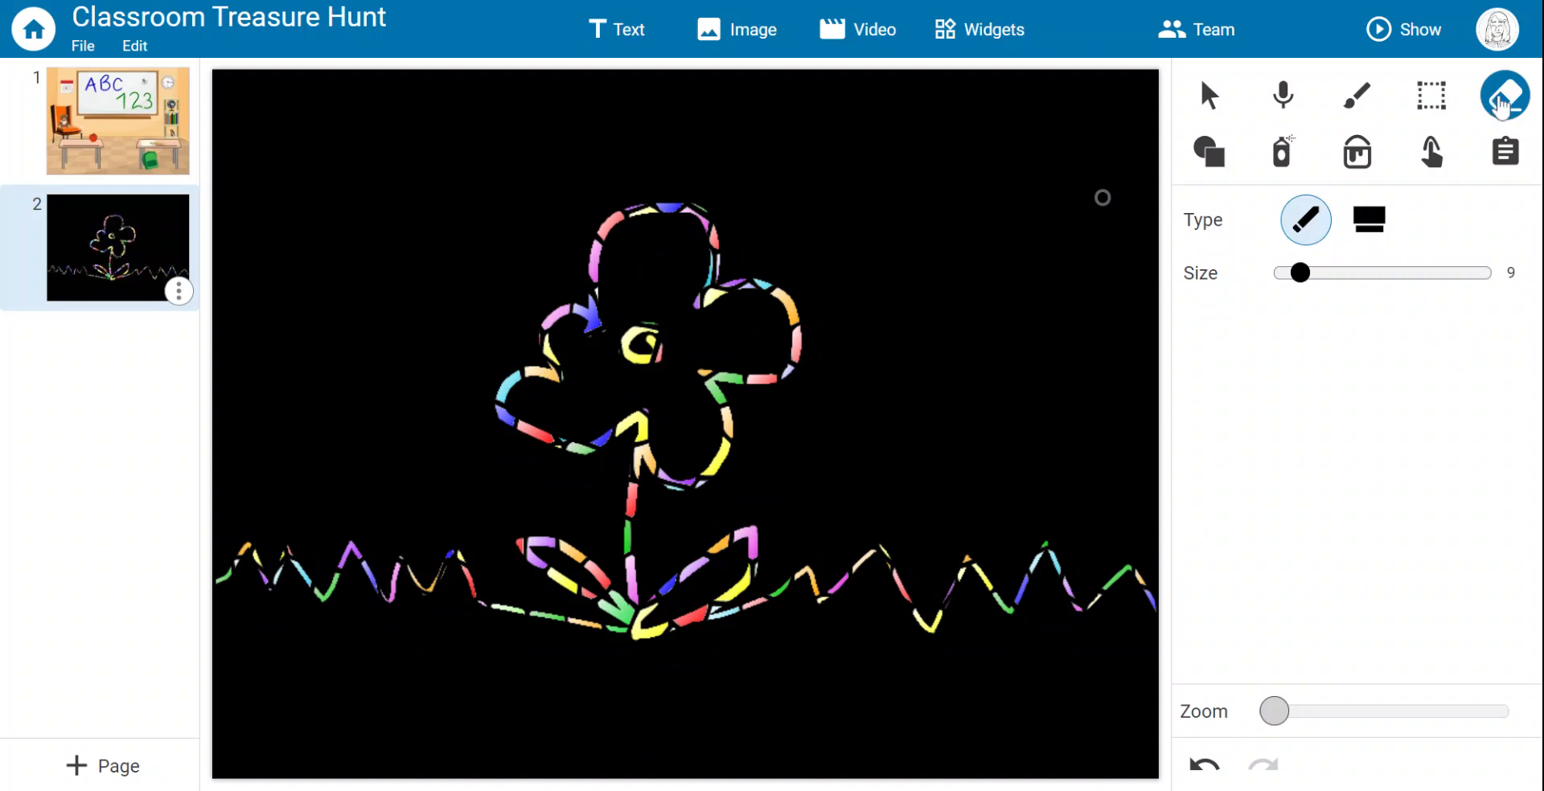
# - Erase a butterfly outline and a sun with rays through the black paint on either side of the flower
pyautogui.moveTo(992, 330)
pyautogui.mouseDown()
pyautogui.moveTo(969, 132)
pyautogui.moveTo(943, 156)
pyautogui.moveTo(1066, 165)
pyautogui.moveTo(1038, 205)
pyautogui.moveTo(1130, 257)
pyautogui.moveTo(994, 278)
pyautogui.mouseUp()
pyautogui.moveTo(968, 187)
pyautogui.mouseDown()
pyautogui.moveTo(870, 216)
pyautogui.moveTo(957, 304)
pyautogui.moveTo(981, 283)
pyautogui.mouseUp()
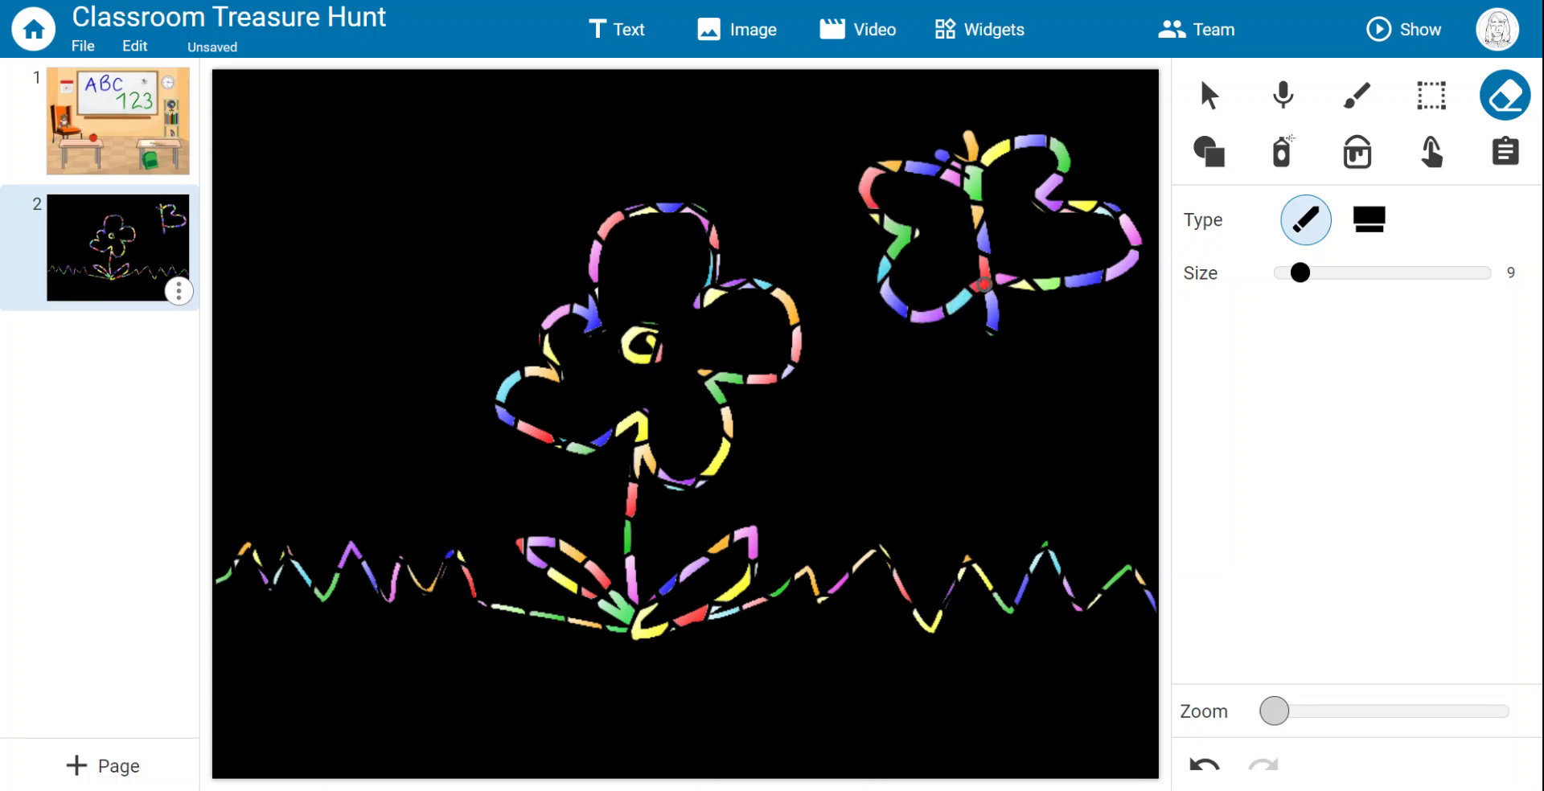
pyautogui.moveTo(365, 148)
pyautogui.mouseDown()
pyautogui.moveTo(379, 255)
pyautogui.moveTo(326, 141)
pyautogui.moveTo(344, 149)
pyautogui.moveTo(324, 87)
pyautogui.moveTo(425, 176)
pyautogui.moveTo(499, 206)
pyautogui.mouseUp()
pyautogui.moveTo(387, 260); pyautogui.dragTo(384, 306)
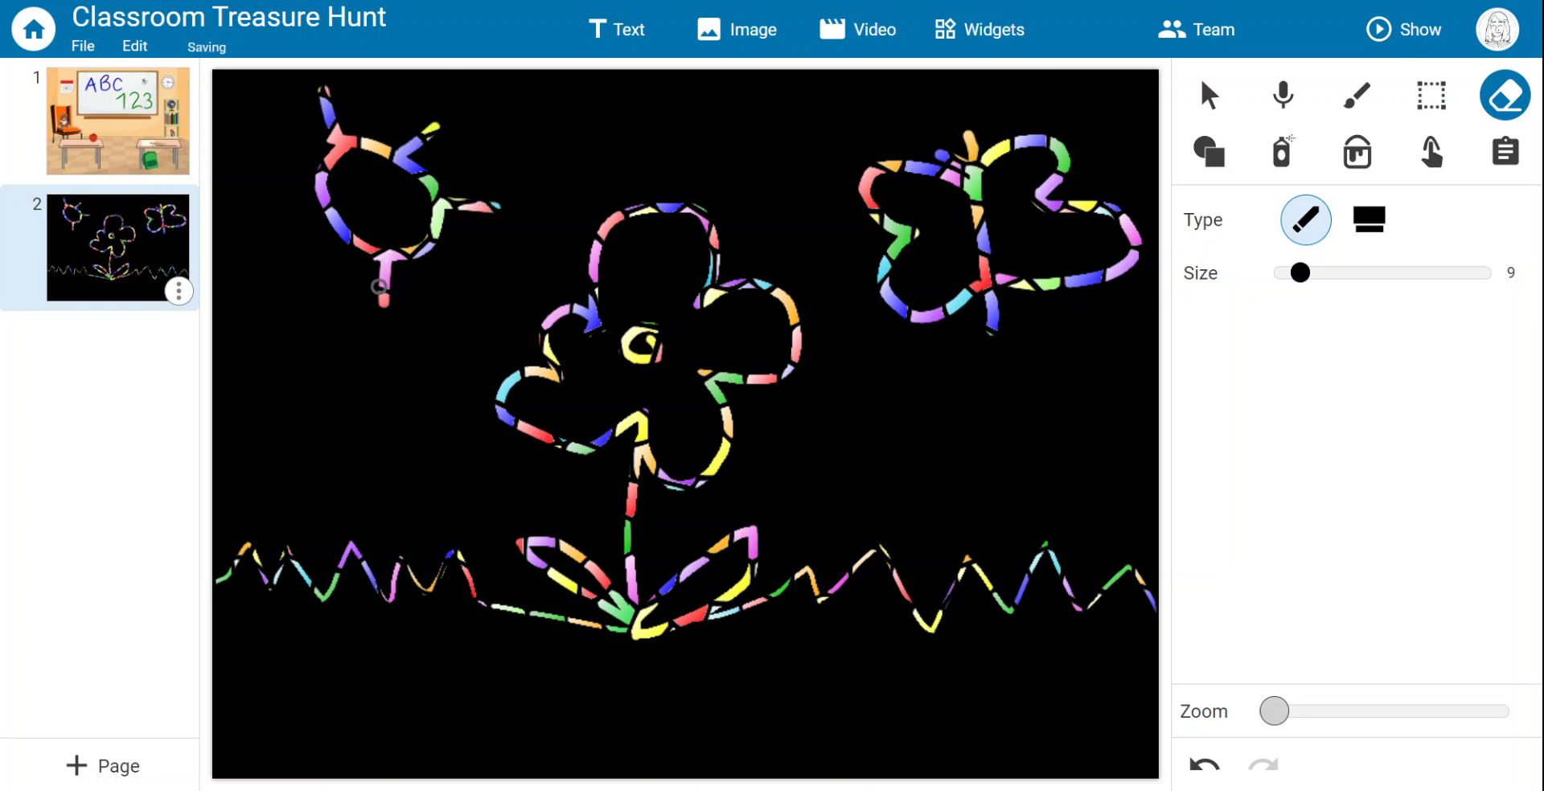
pyautogui.moveTo(353, 236); pyautogui.dragTo(298, 267)
pyautogui.moveTo(319, 187); pyautogui.dragTo(274, 179)
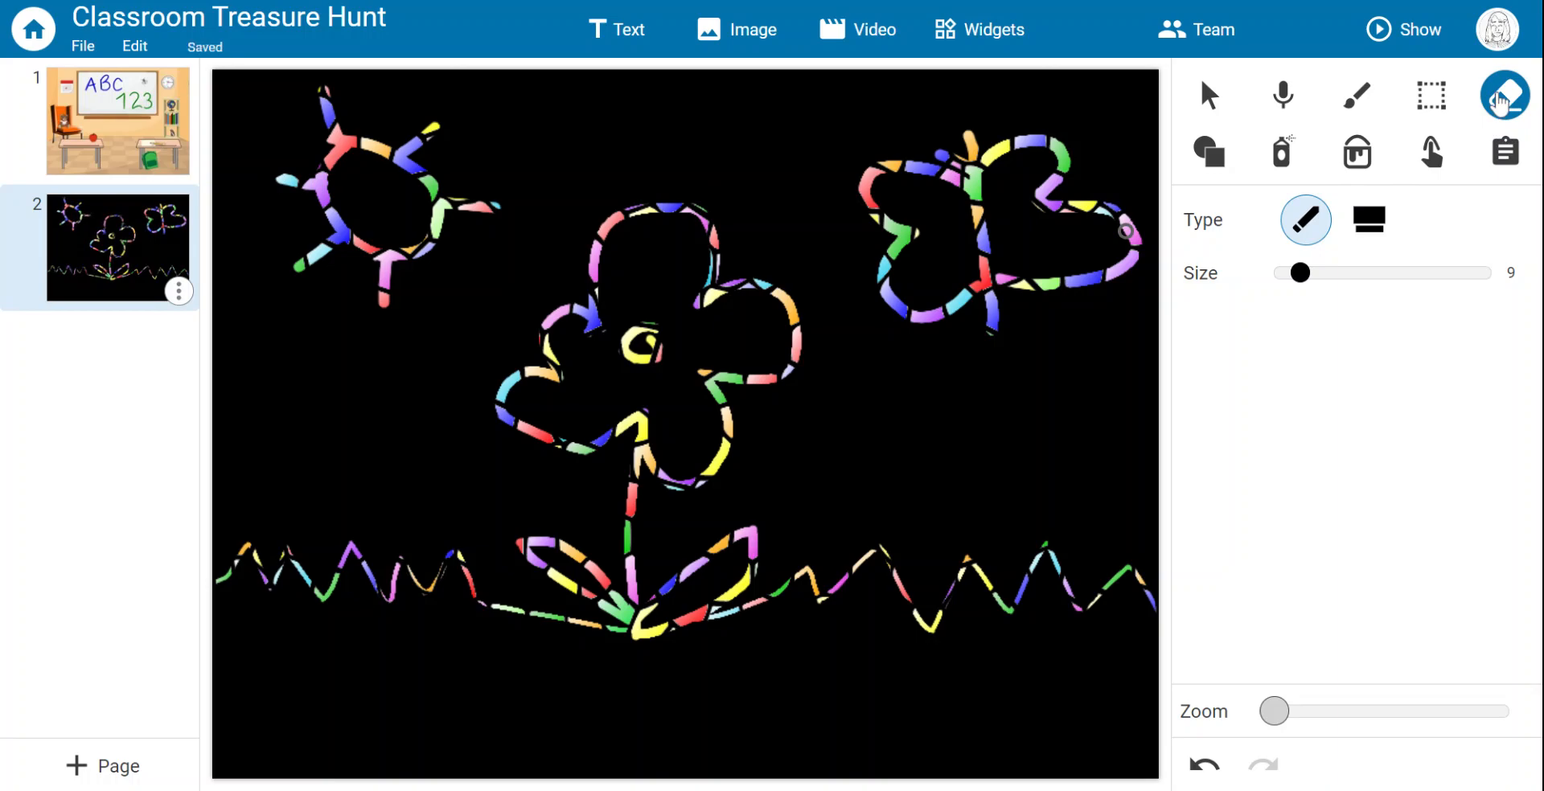
# - Erase all the painting on page 2 and fill the page with solid black
pyautogui.click(1500, 100)
pyautogui.click(1098, 283)
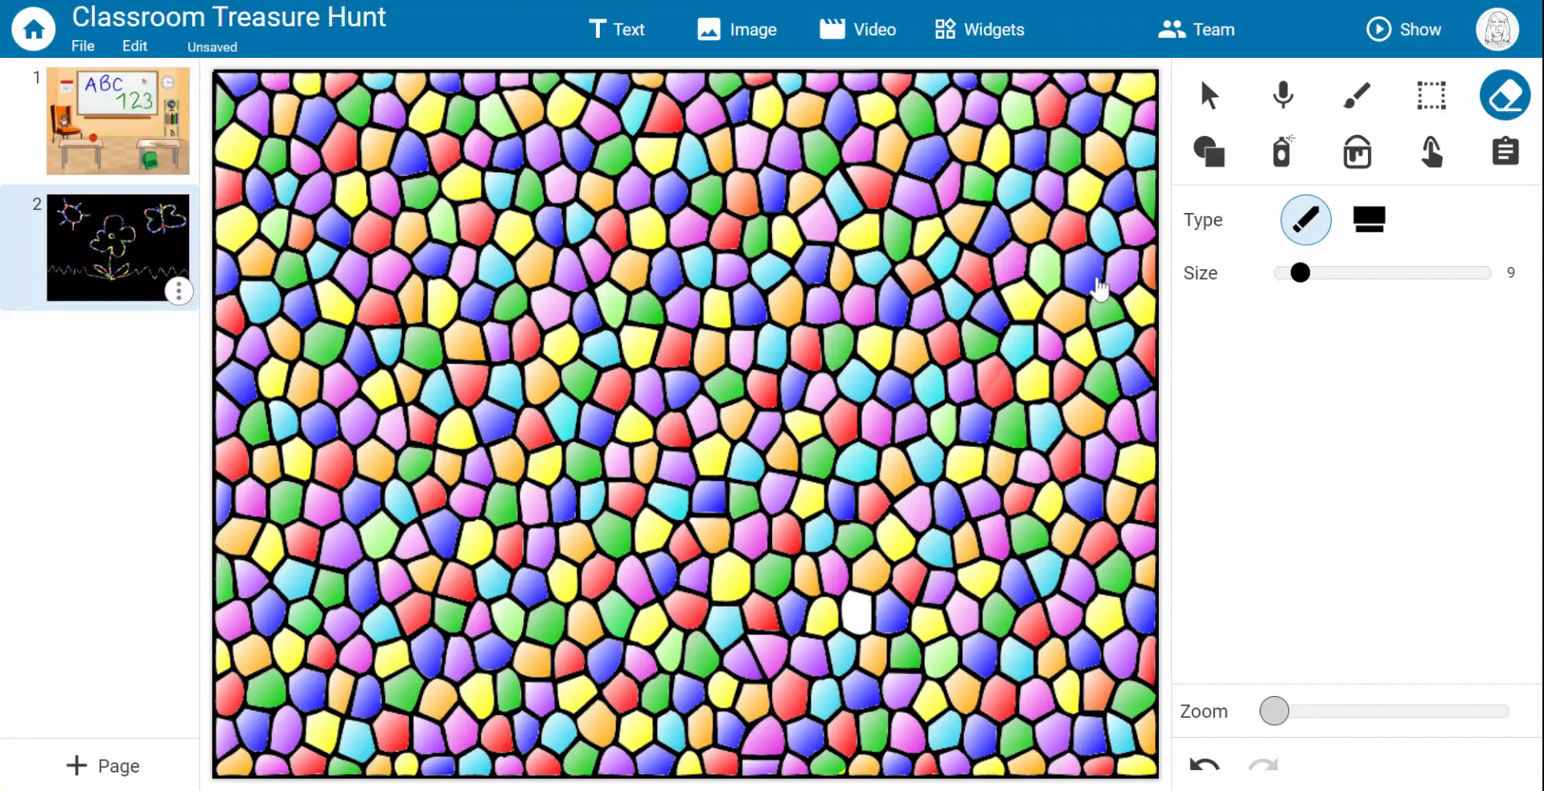
pyautogui.click(1357, 153)
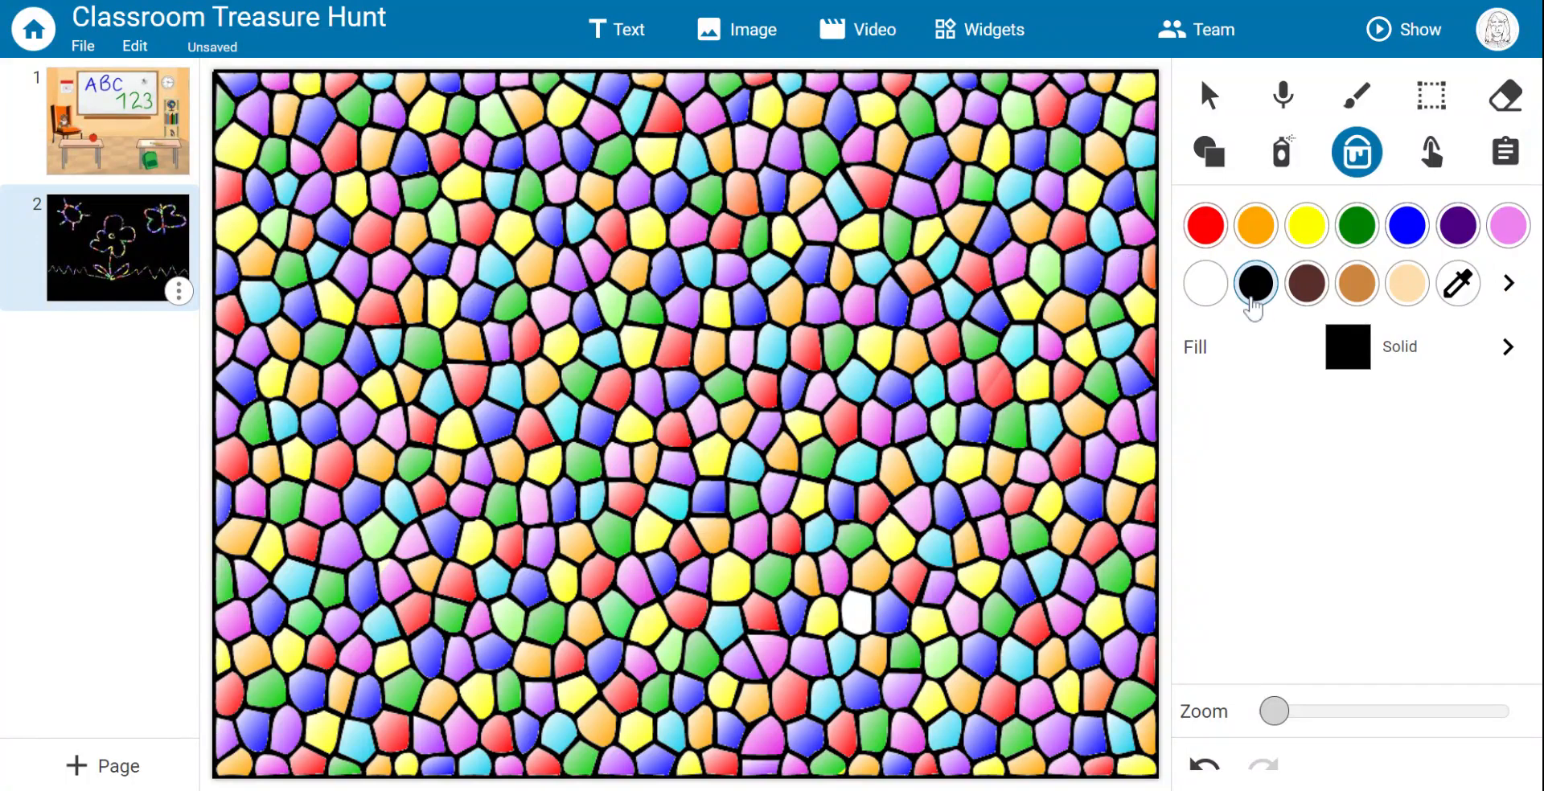
pyautogui.click(907, 272)
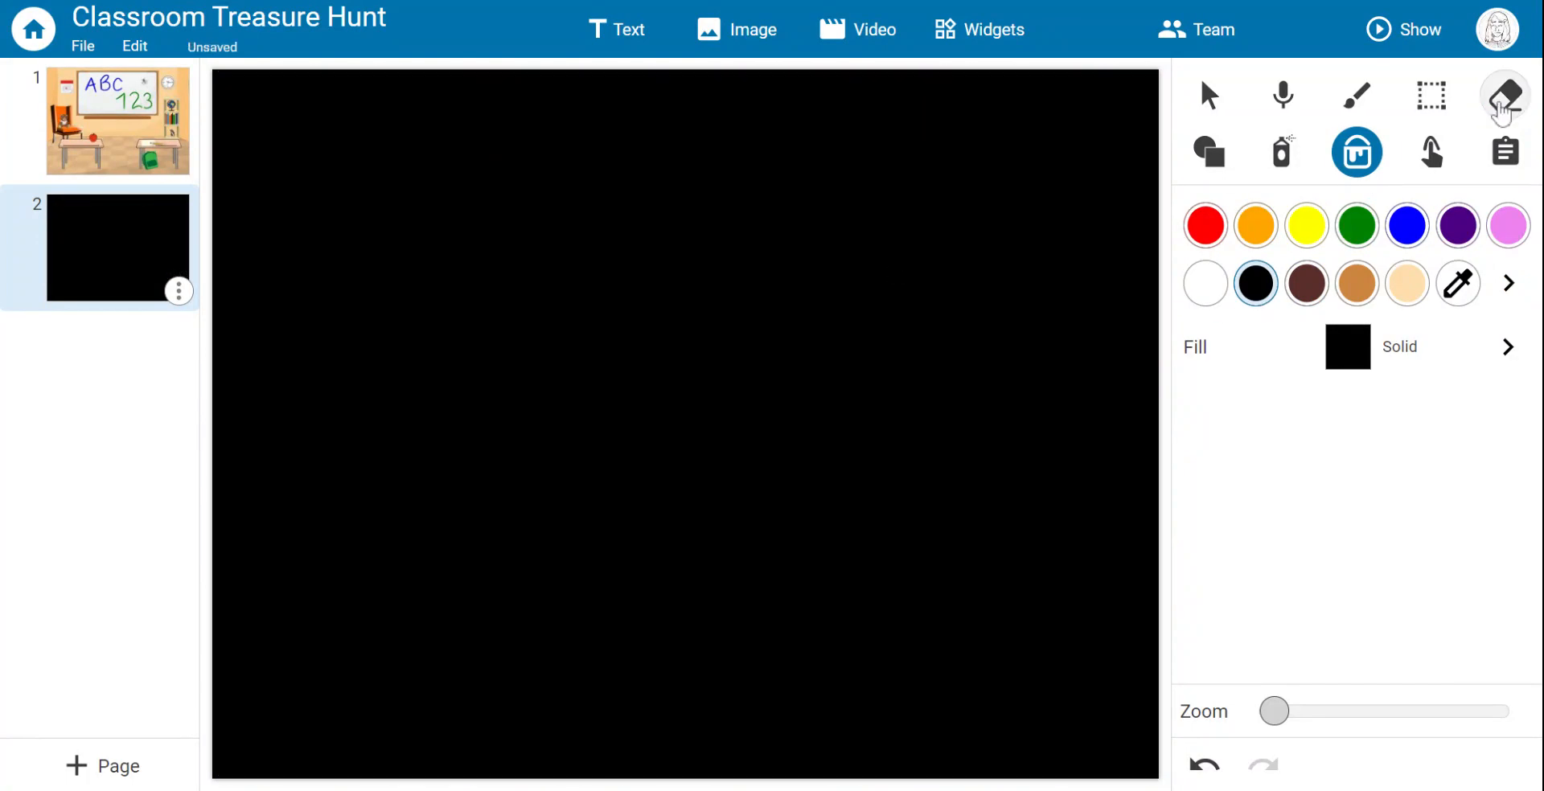
# - Erase a sun shape with a round outline and seven rays through the black fill using the size 9 eraser
pyautogui.click(1486, 108)
pyautogui.moveTo(688, 320)
pyautogui.mouseDown()
pyautogui.moveTo(629, 286)
pyautogui.moveTo(611, 462)
pyautogui.moveTo(750, 239)
pyautogui.mouseUp()
pyautogui.moveTo(567, 288); pyautogui.dragTo(536, 269)
pyautogui.moveTo(553, 391); pyautogui.dragTo(503, 427)
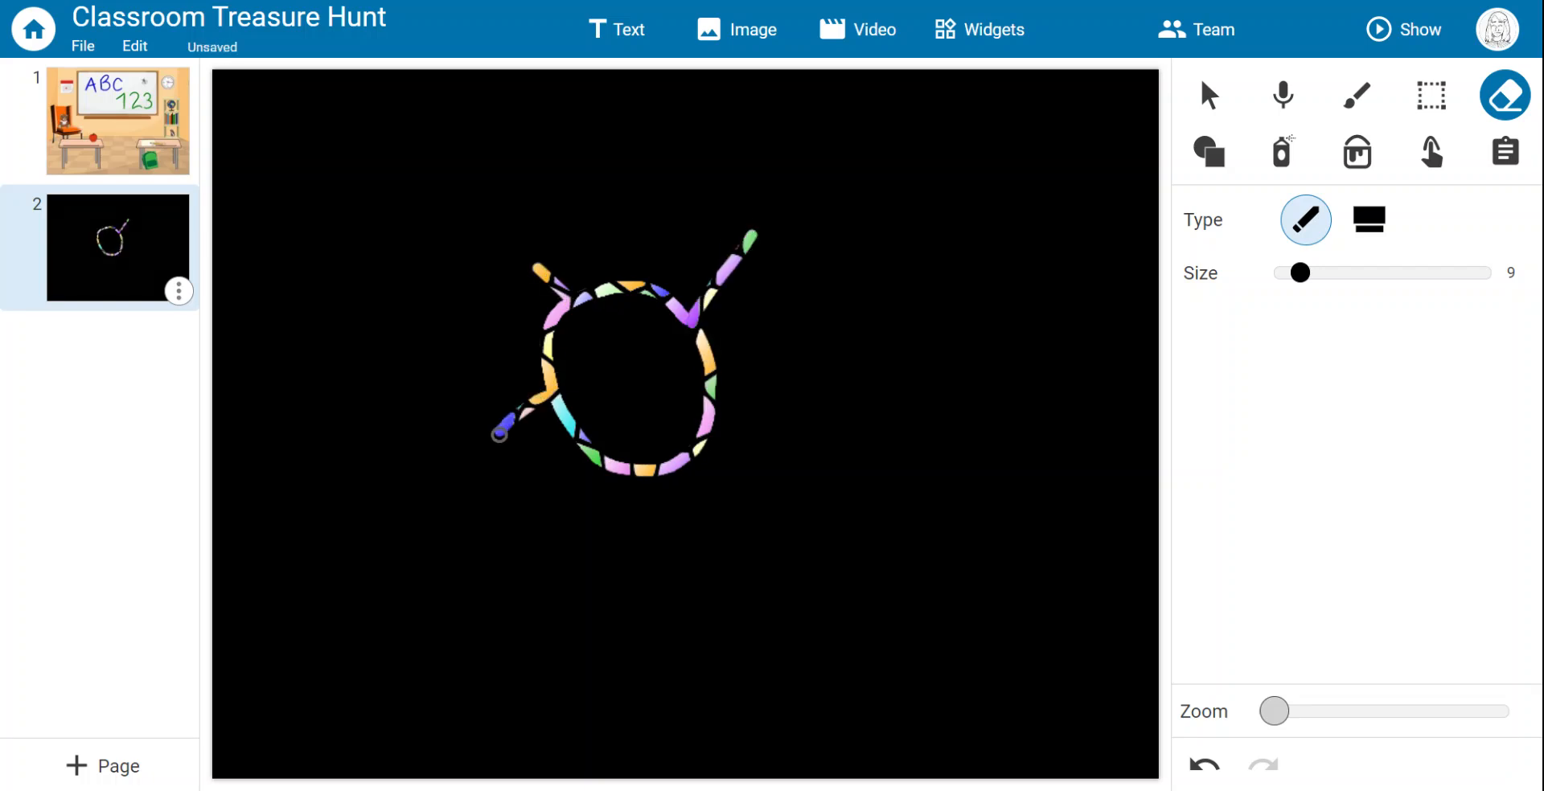
pyautogui.moveTo(597, 464); pyautogui.dragTo(602, 530)
pyautogui.moveTo(655, 477); pyautogui.dragTo(694, 518)
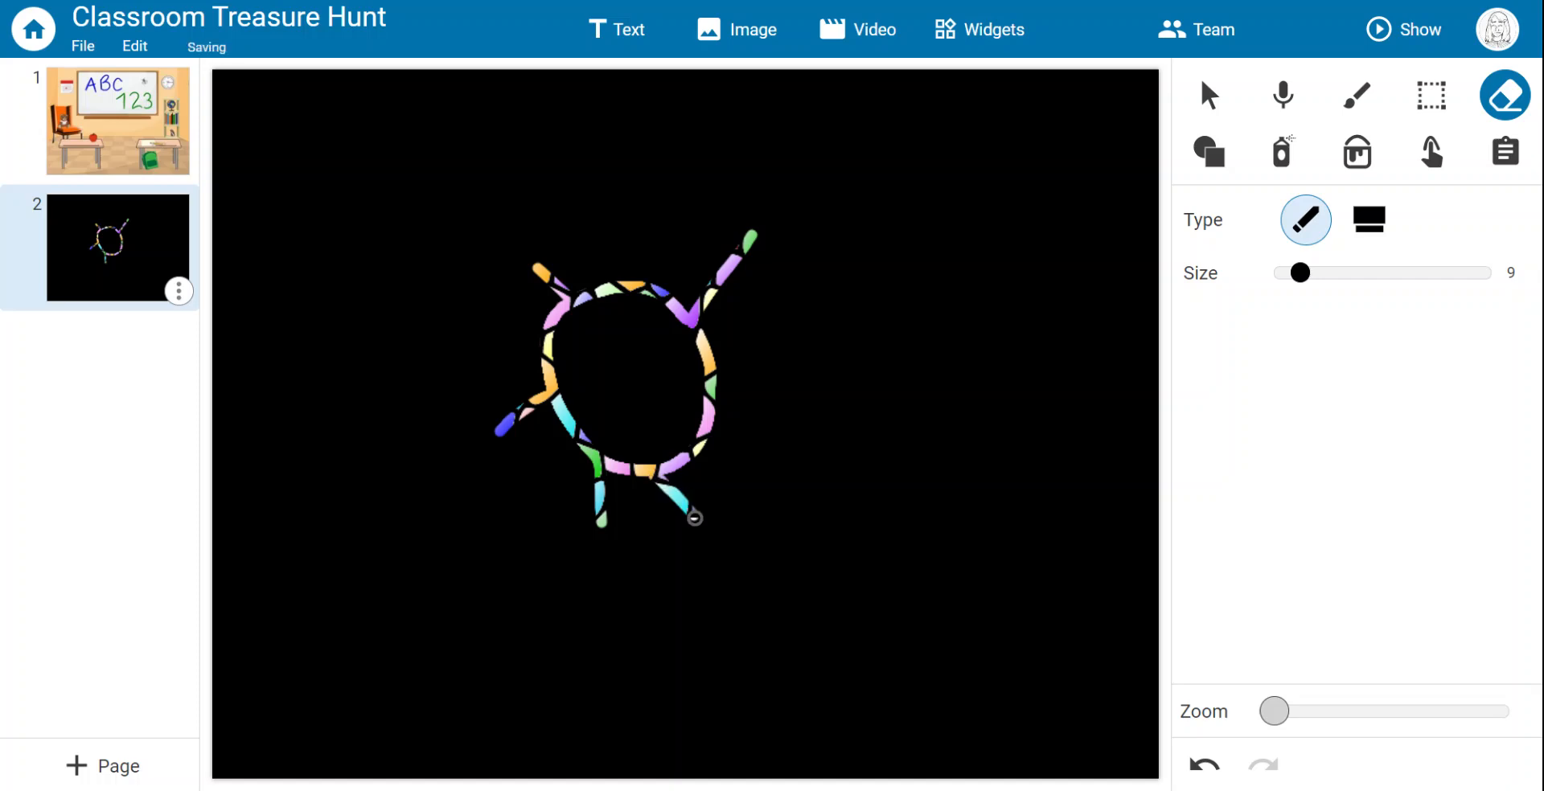
pyautogui.moveTo(703, 407); pyautogui.dragTo(779, 399)
pyautogui.moveTo(548, 358); pyautogui.dragTo(500, 324)
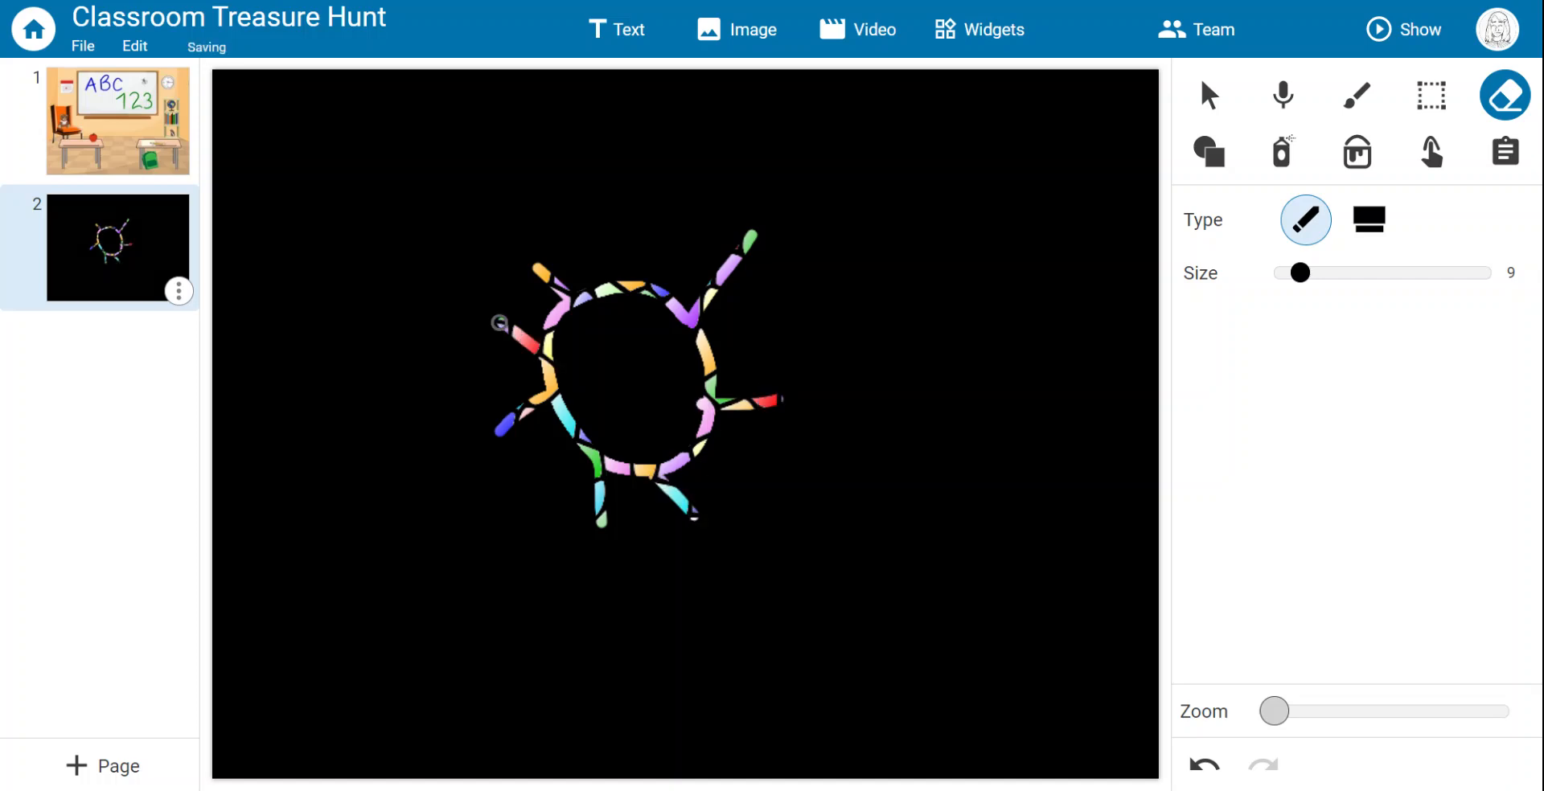
# - Clear the sun drawing by erasing the whole paint layer and cover page 2 with solid black again
pyautogui.click(1500, 104)
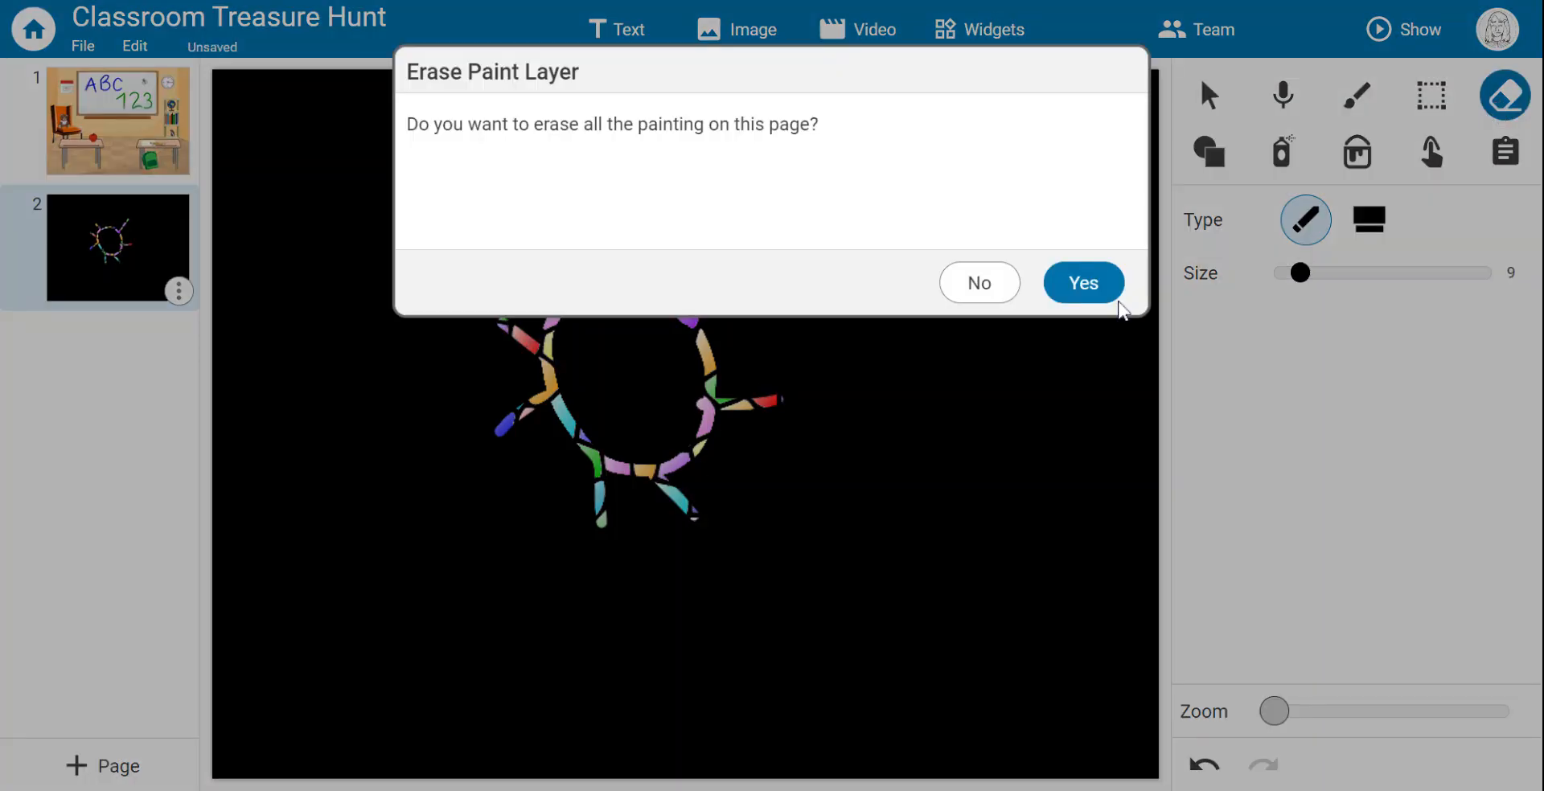
pyautogui.click(1098, 286)
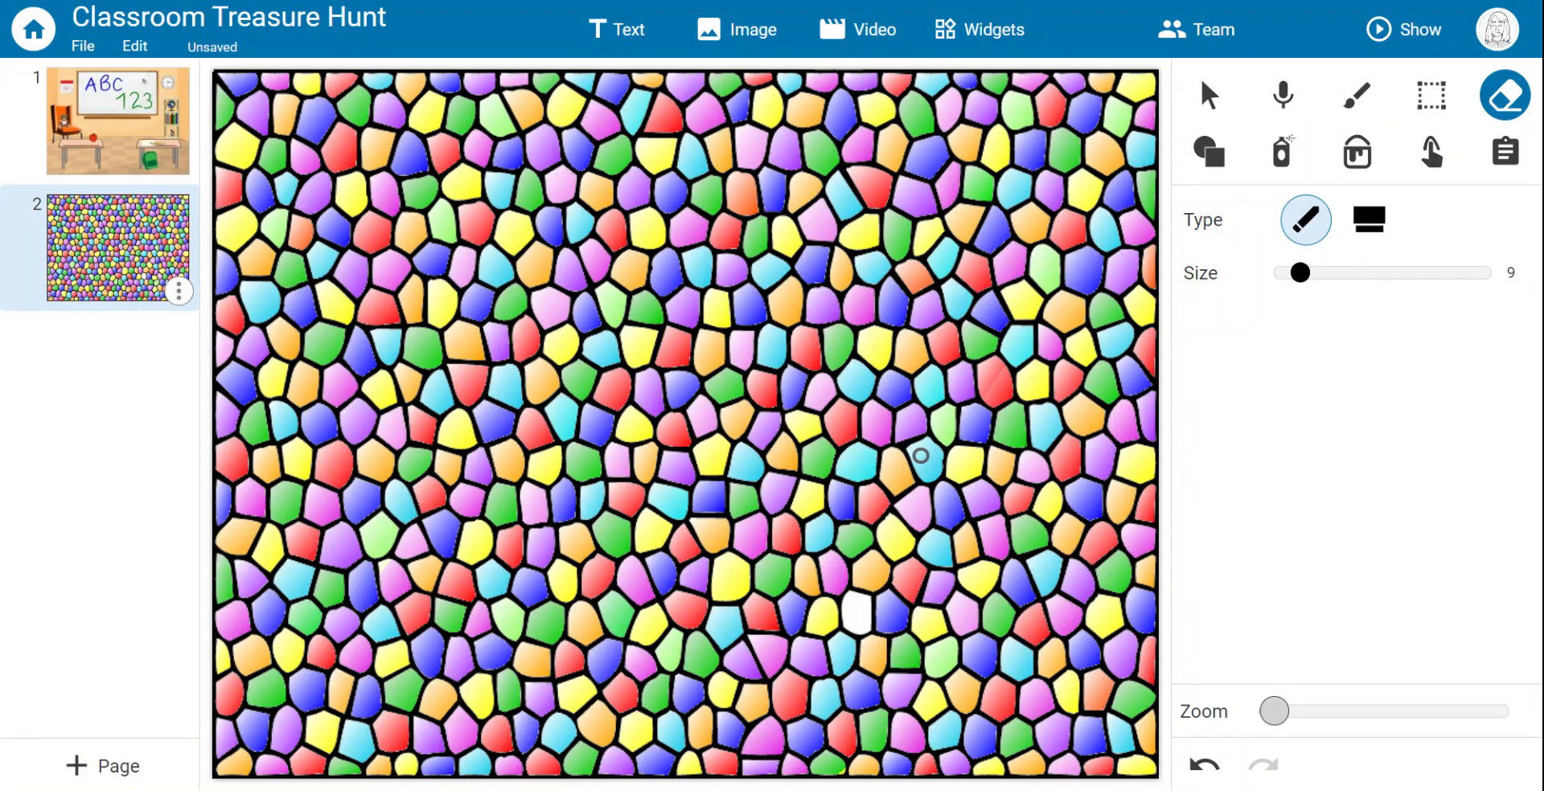
pyautogui.click(134, 46)
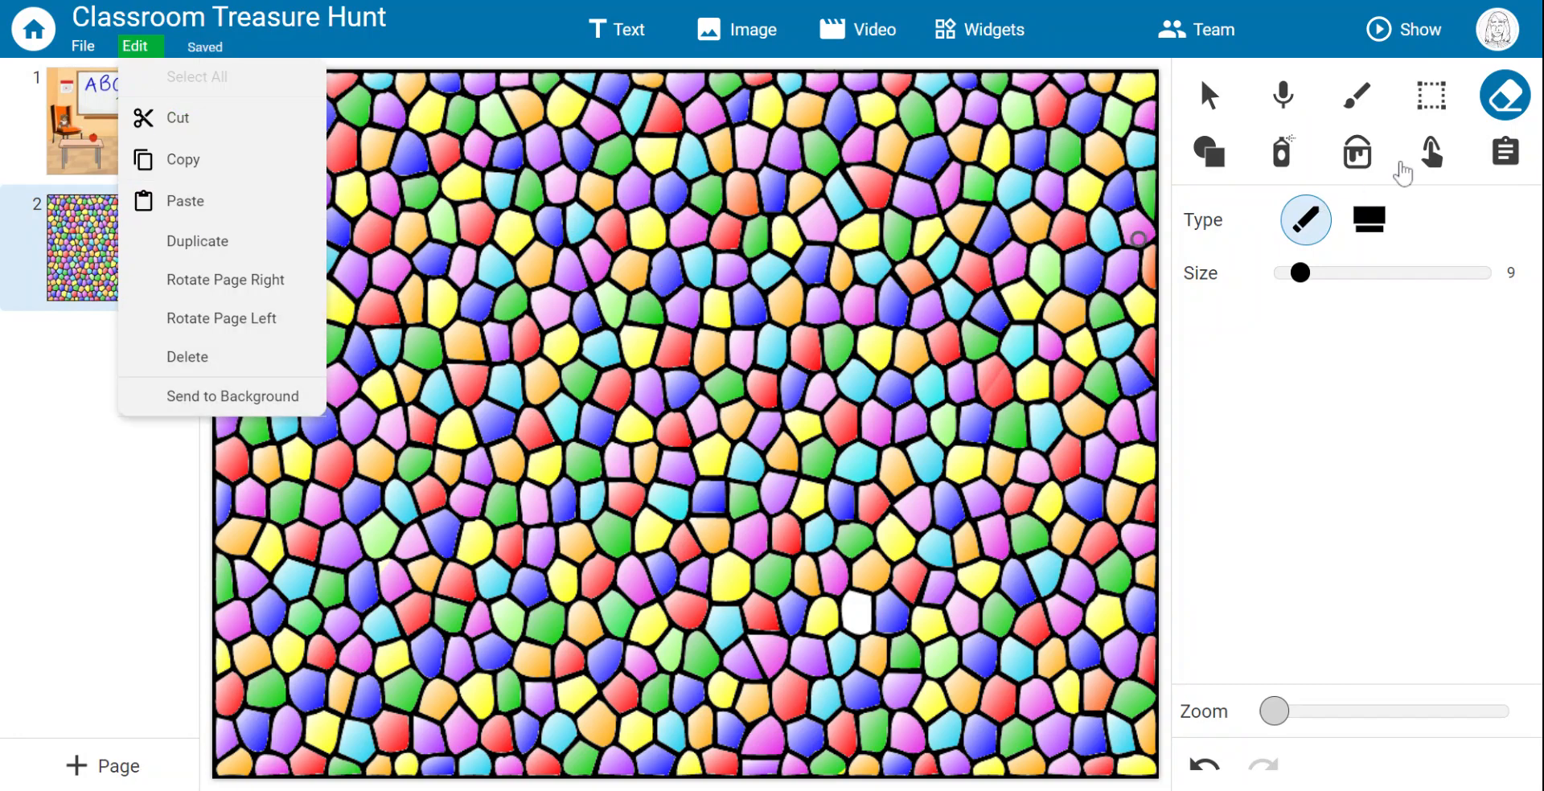
pyautogui.click(1357, 151)
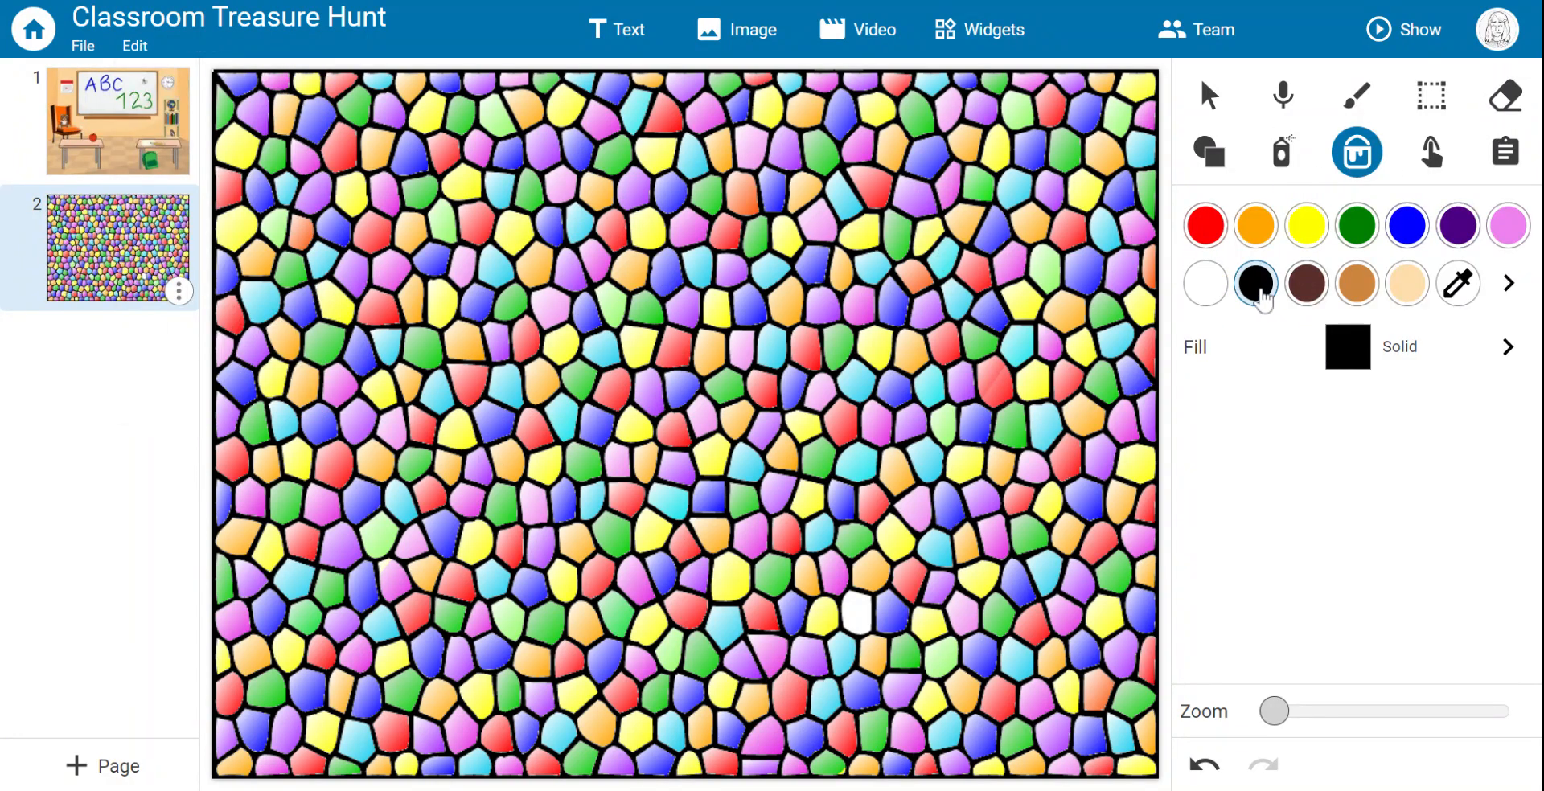
pyautogui.click(972, 299)
# - Fill page 2 with solid white and erase a round outline with two rays to reveal the pattern beneath
pyautogui.click(1205, 283)
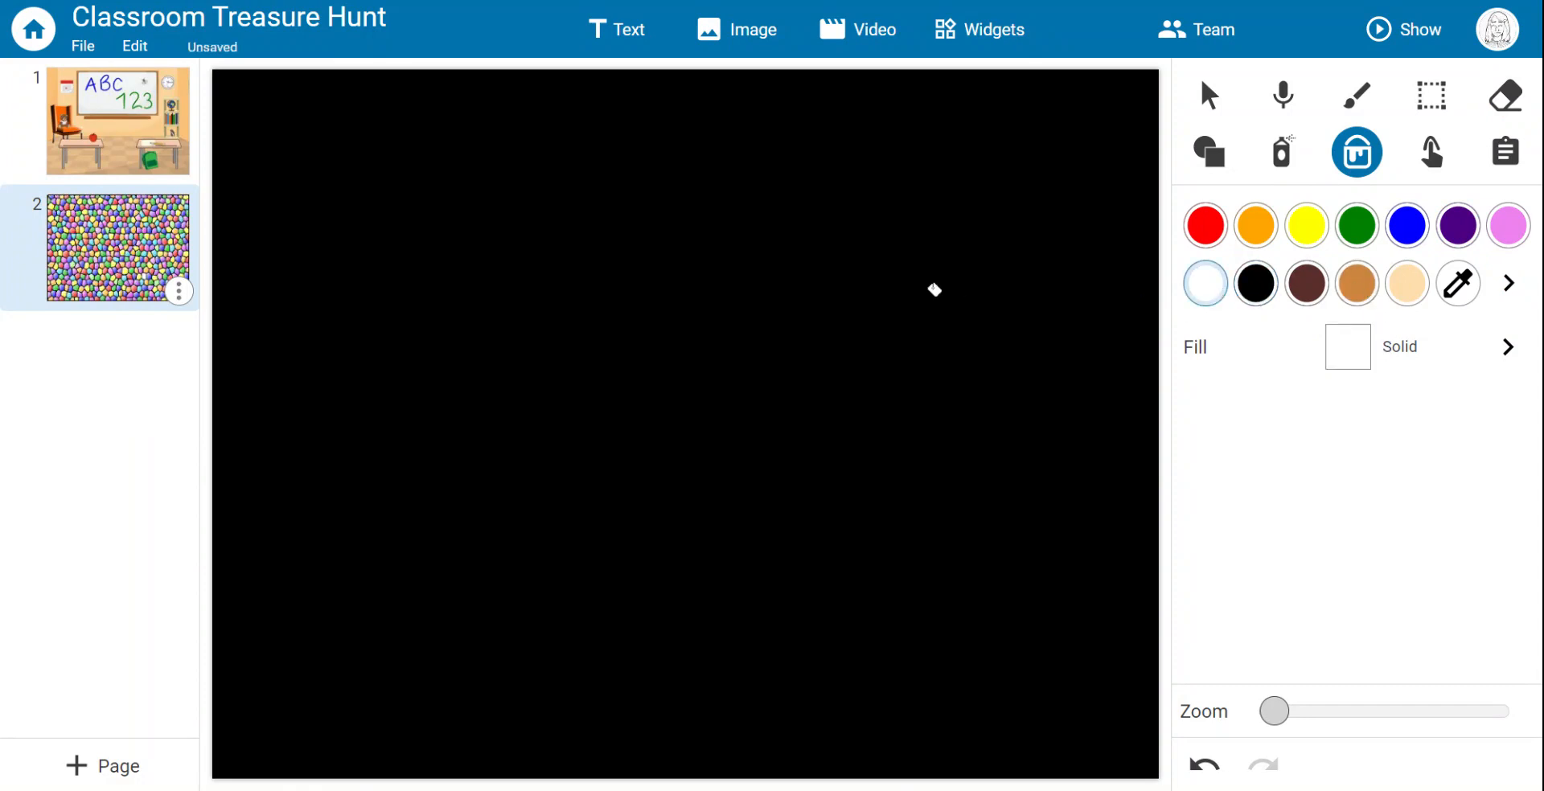
pyautogui.click(915, 291)
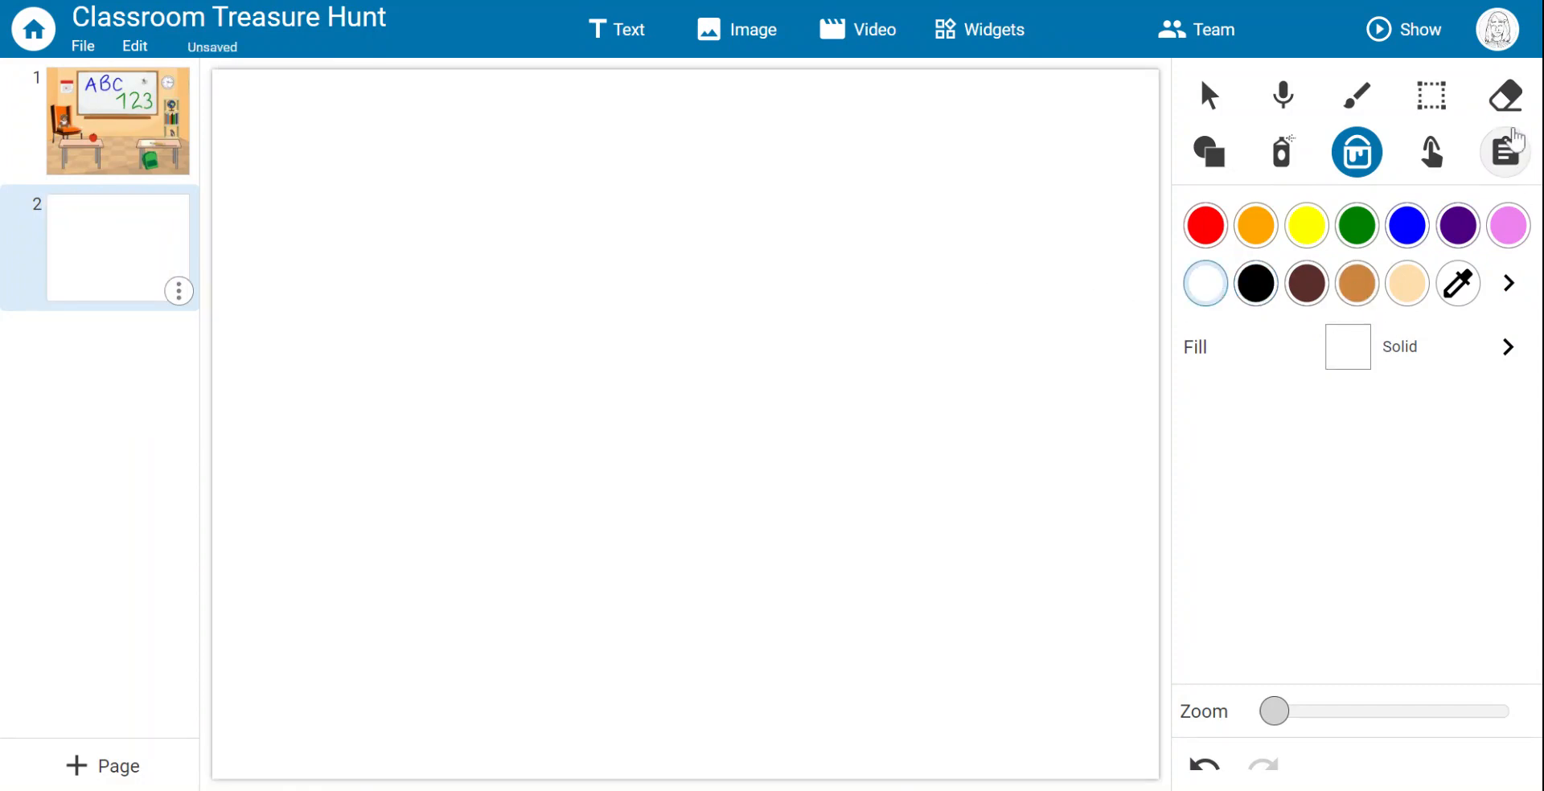
pyautogui.click(1505, 95)
pyautogui.moveTo(820, 293)
pyautogui.mouseDown()
pyautogui.moveTo(728, 262)
pyautogui.moveTo(855, 327)
pyautogui.moveTo(858, 221)
pyautogui.mouseUp()
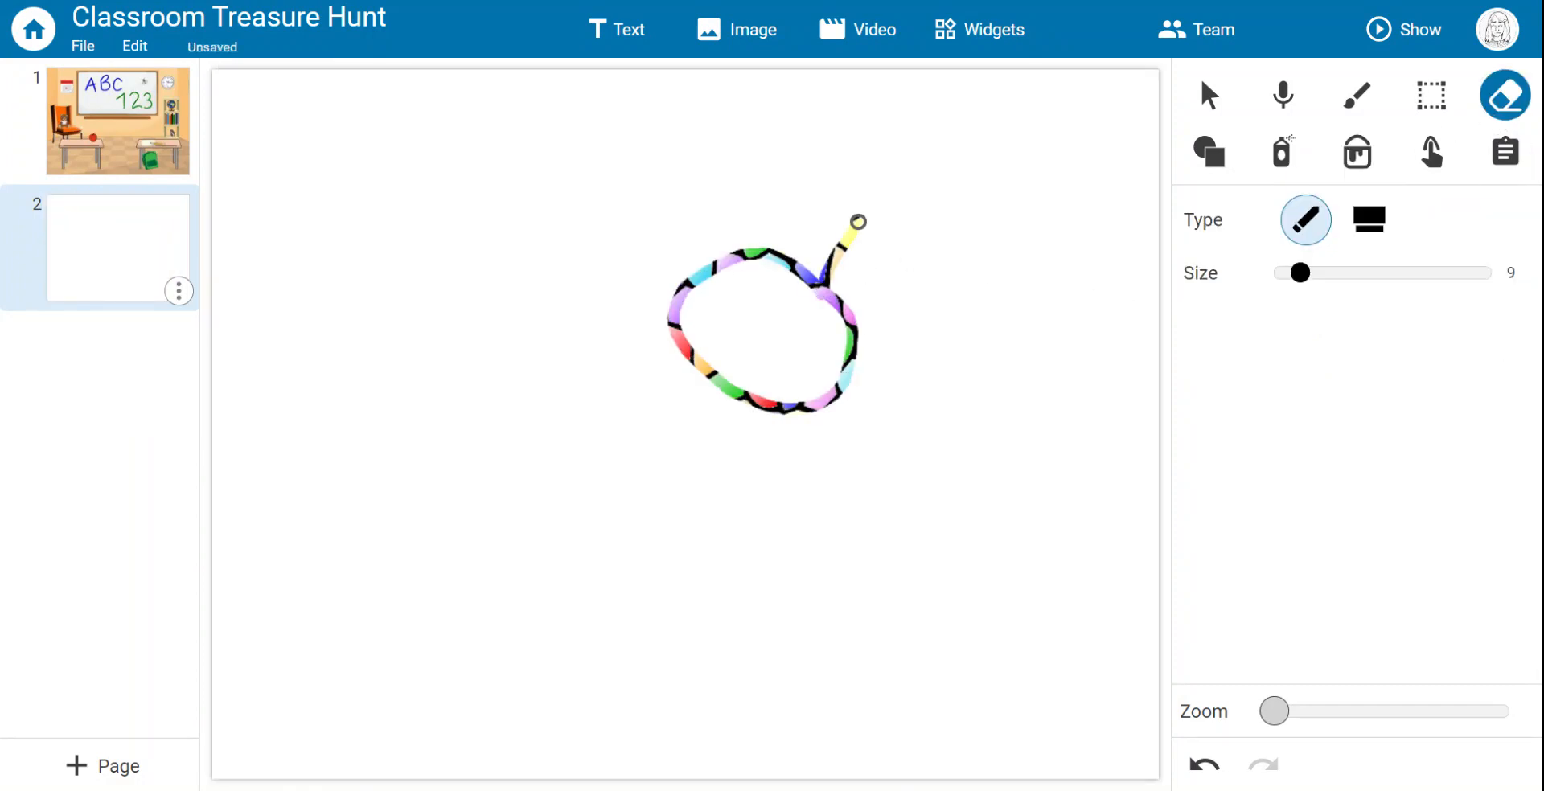
pyautogui.moveTo(751, 253); pyautogui.dragTo(714, 189)
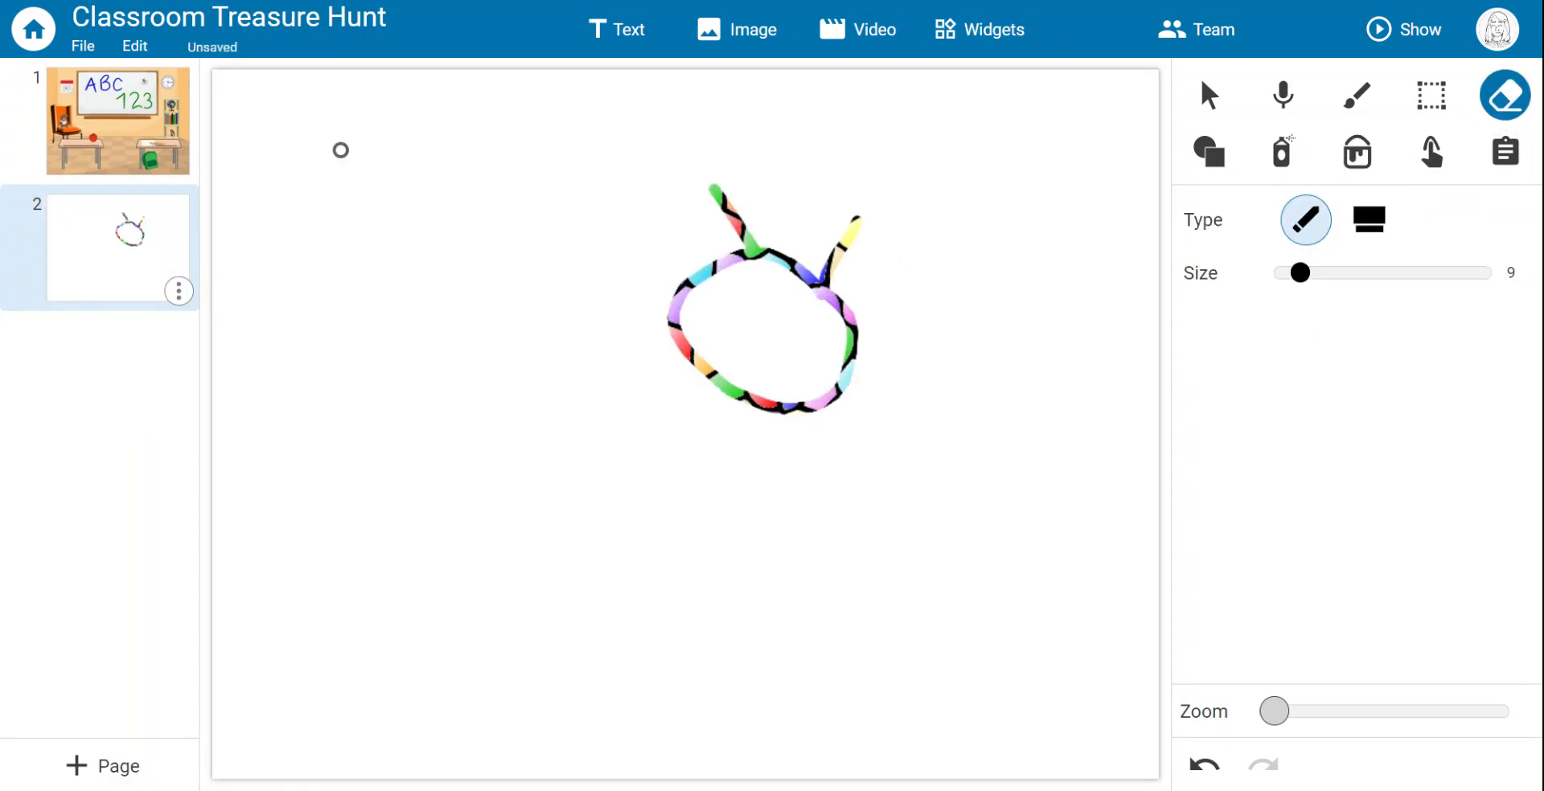
# - Delete the patterned page 2 and duplicate the classroom page
pyautogui.click(125, 56)
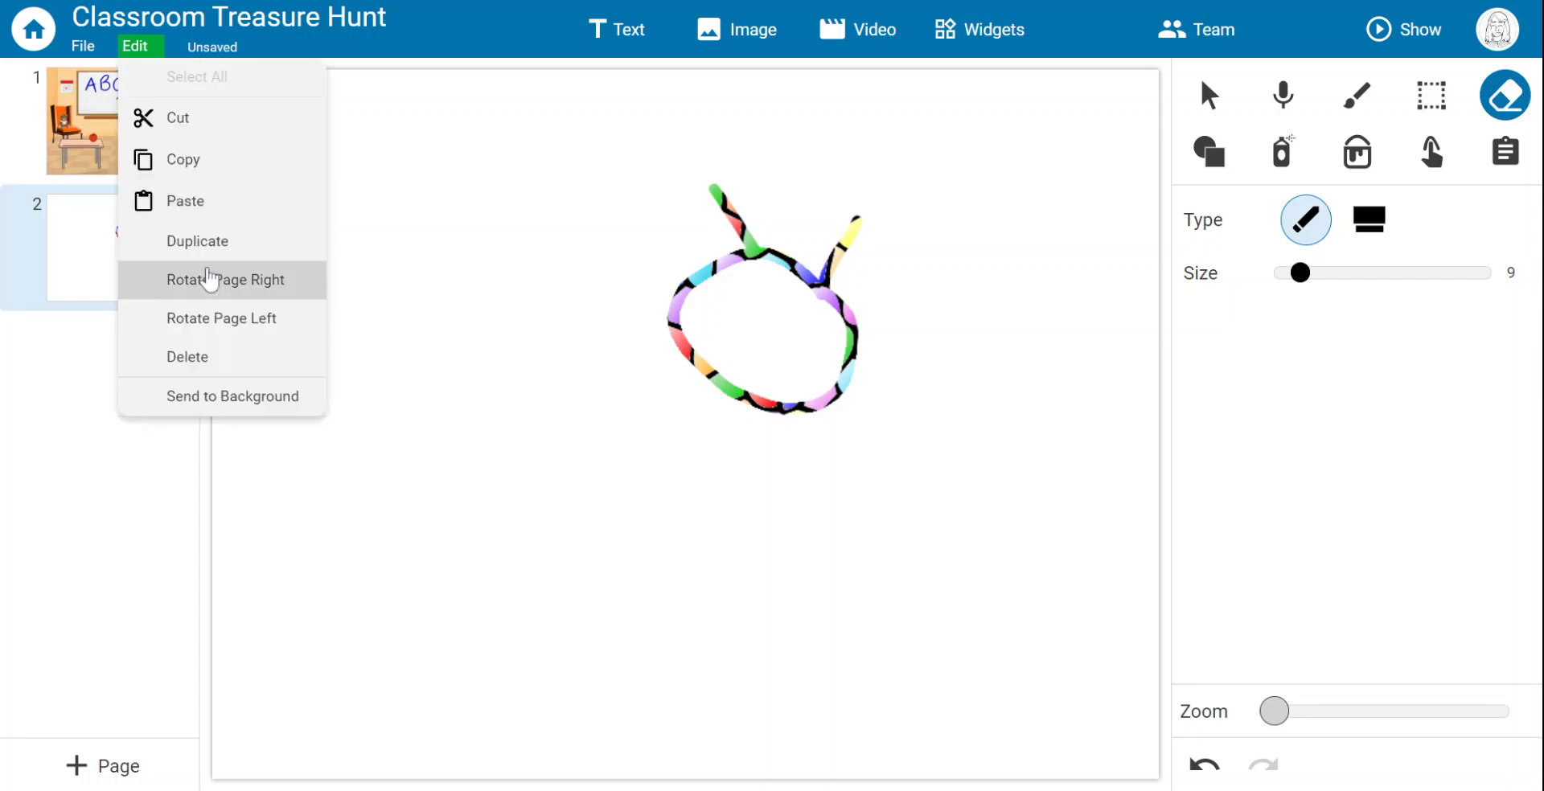
pyautogui.click(224, 354)
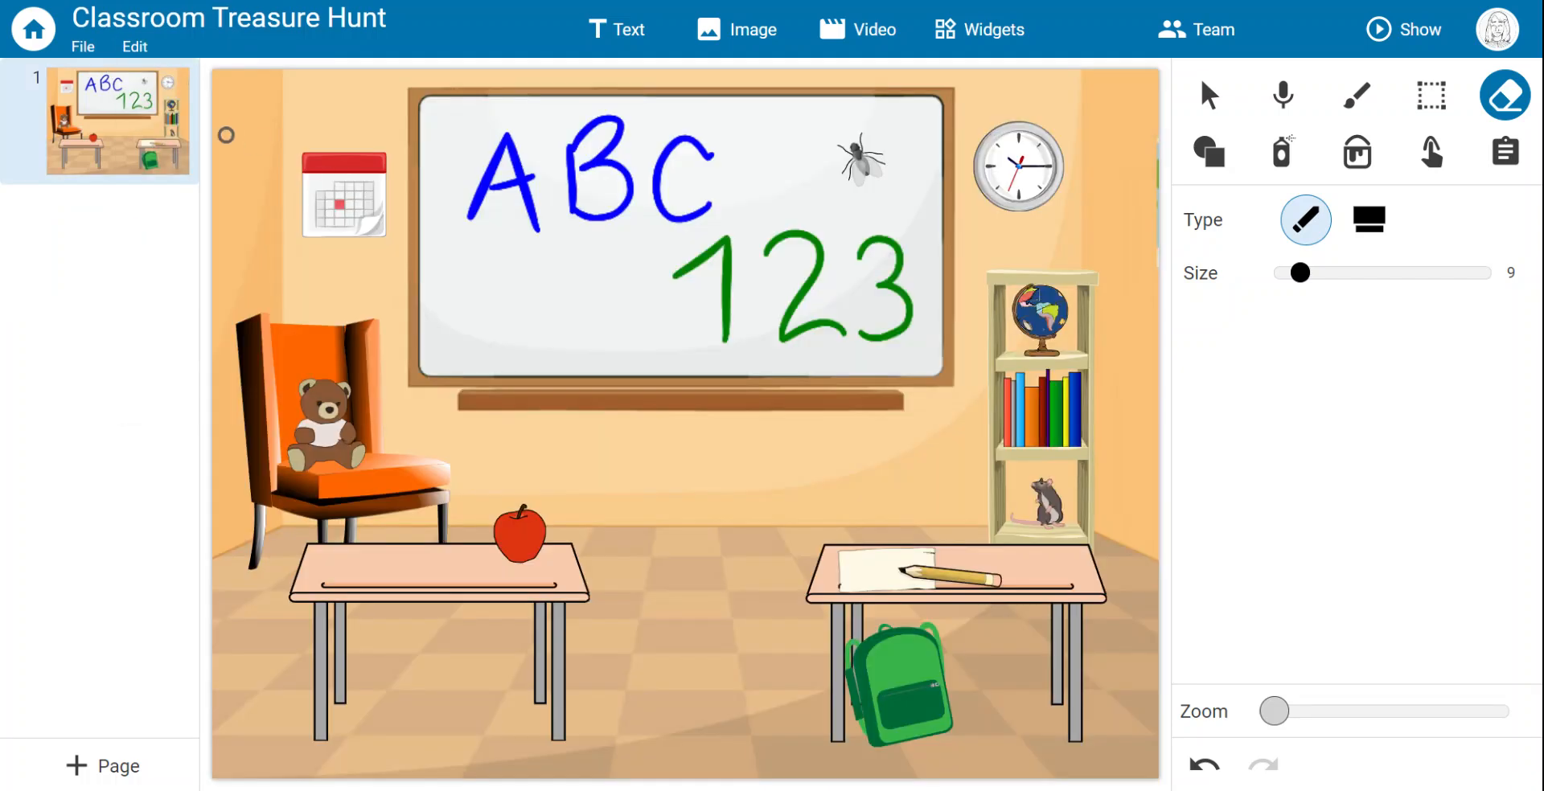
pyautogui.click(1209, 100)
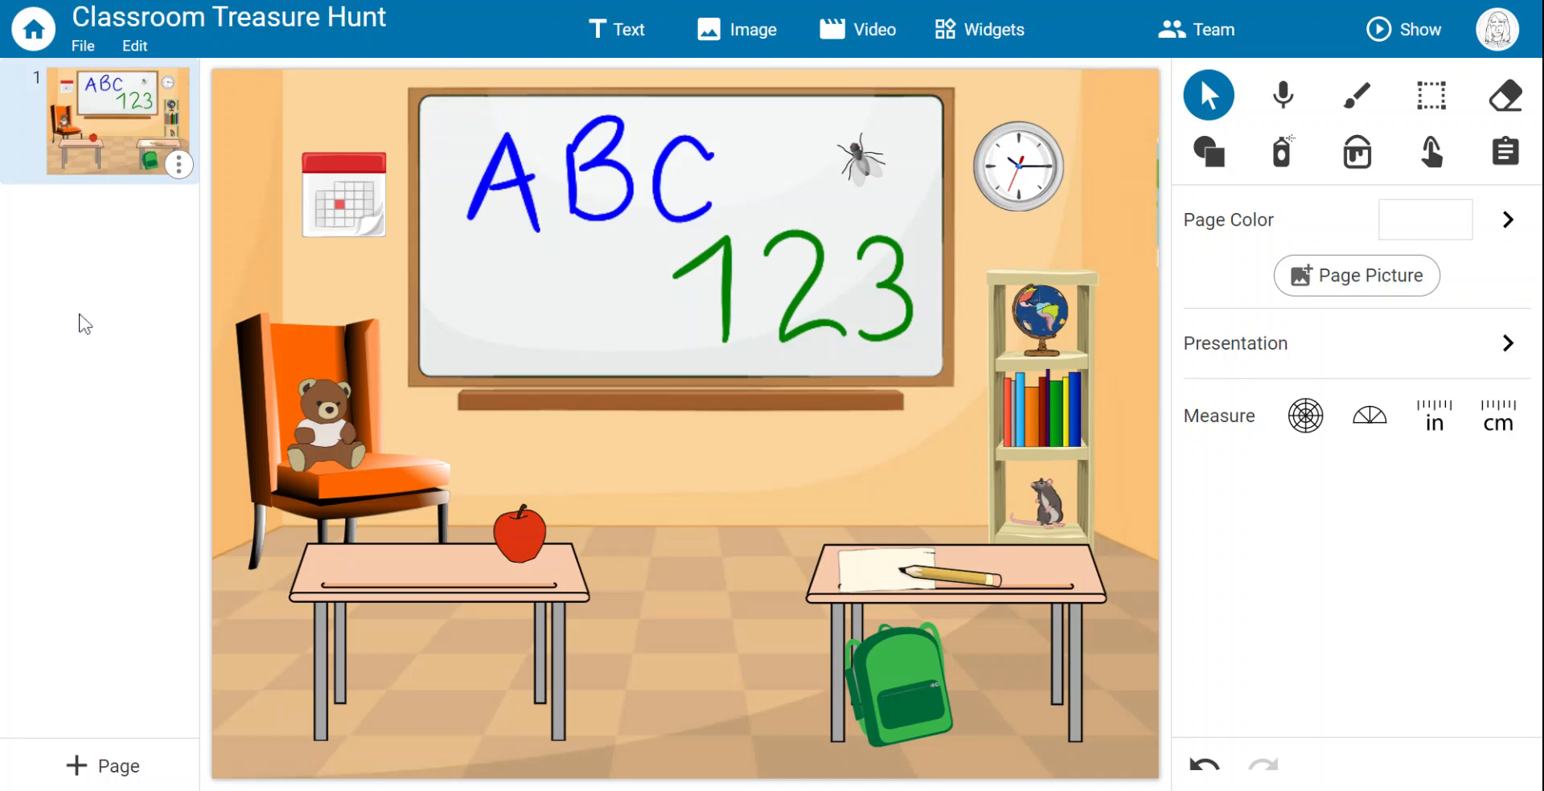
pyautogui.click(179, 165)
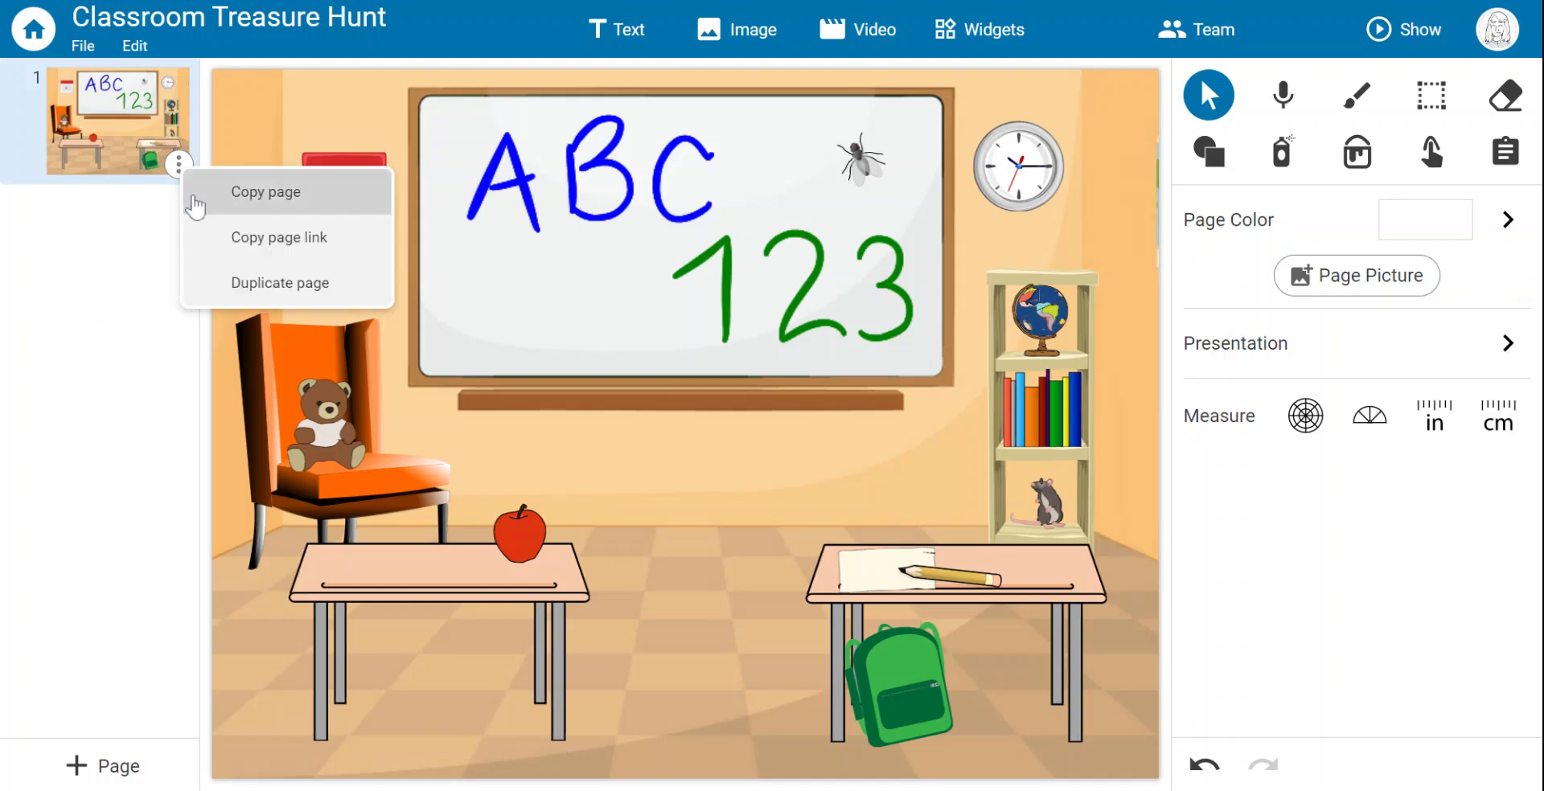
pyautogui.click(224, 284)
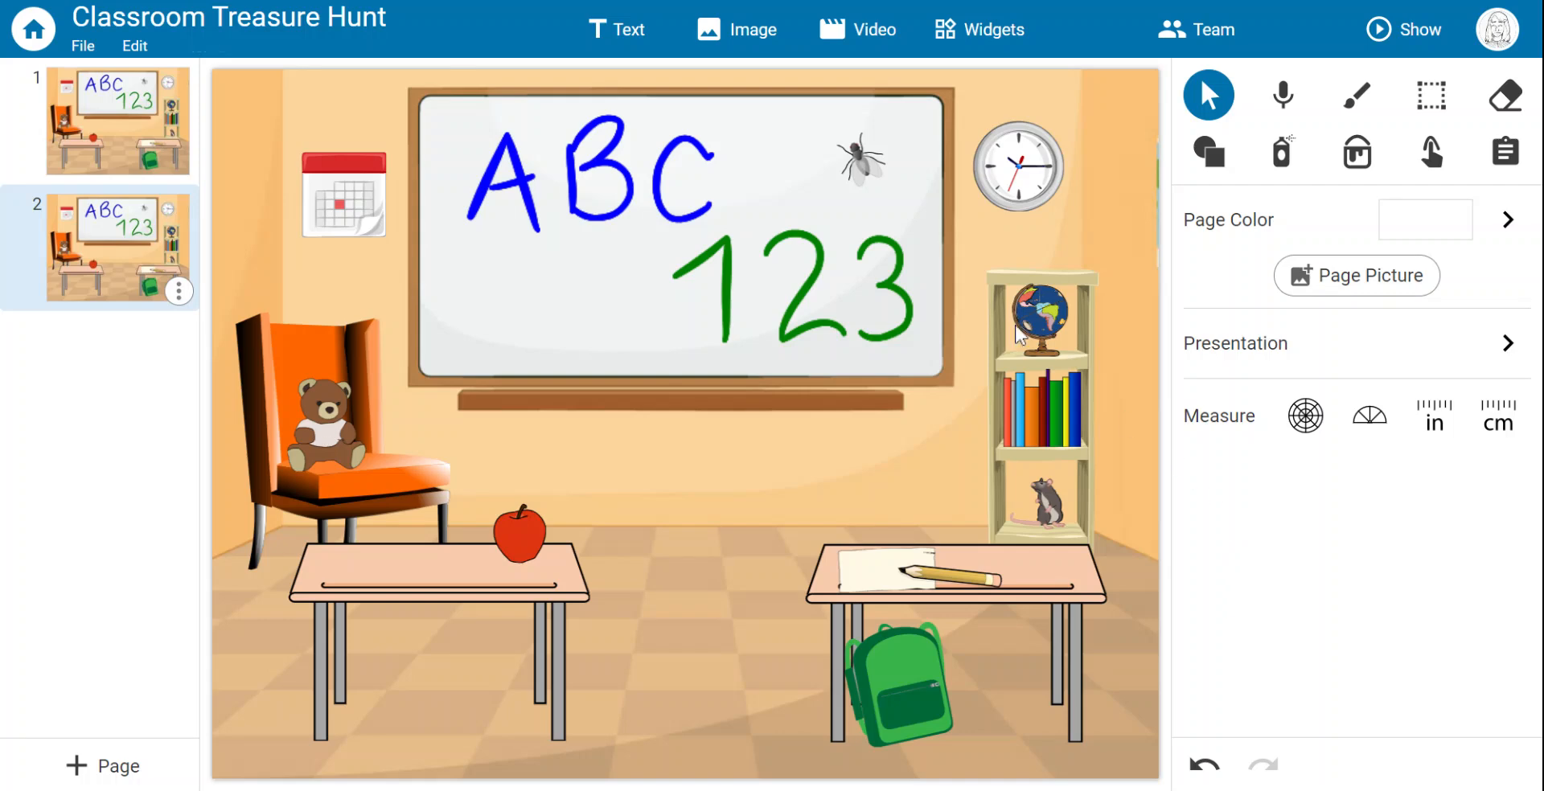
# - Delete the calendar, the teddy bear and the apple from the duplicated classroom page
pyautogui.click(324, 197)
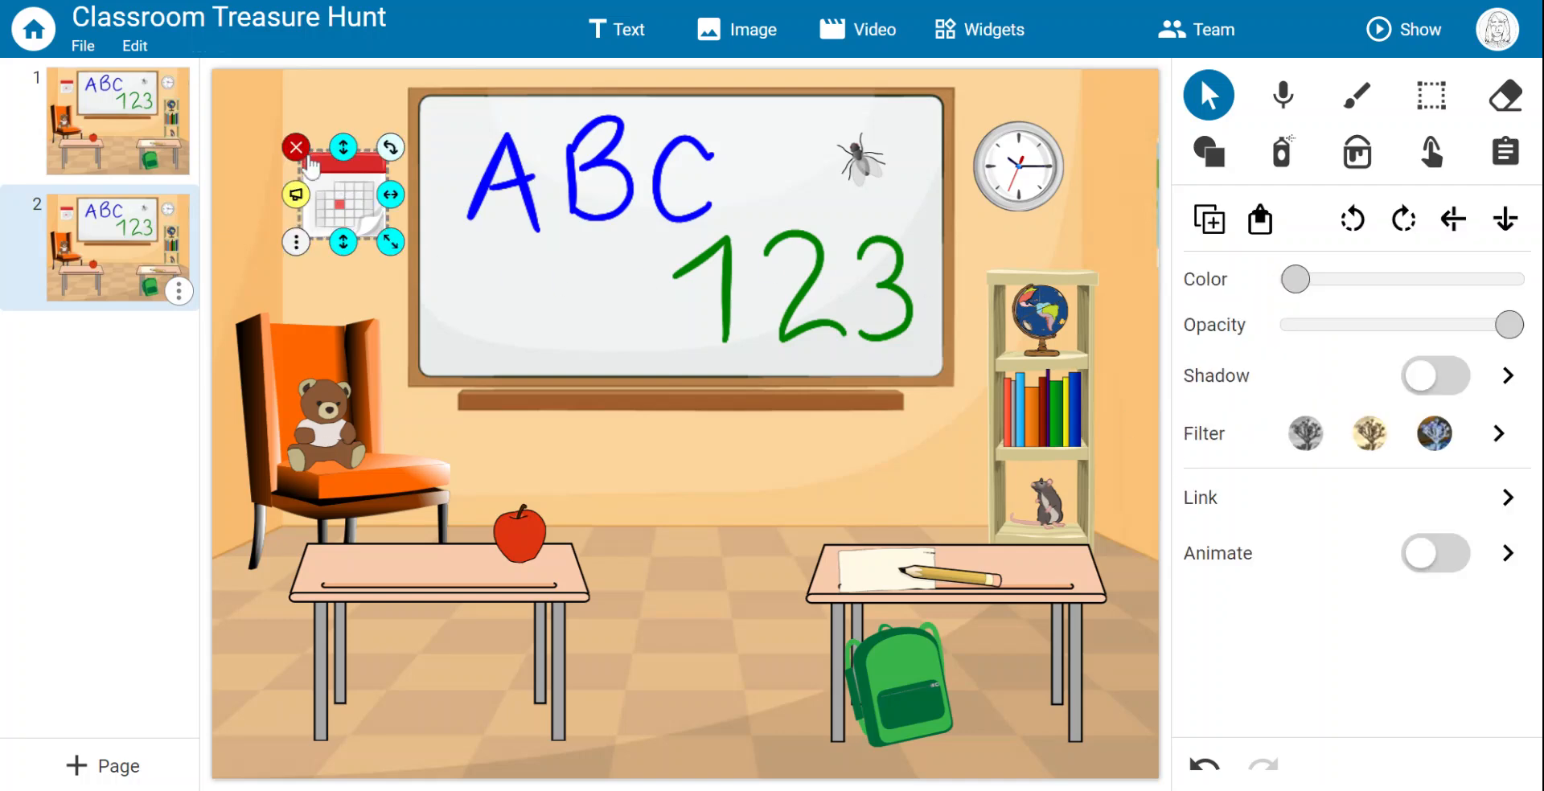
pyautogui.click(297, 148)
pyautogui.click(320, 414)
pyautogui.click(283, 374)
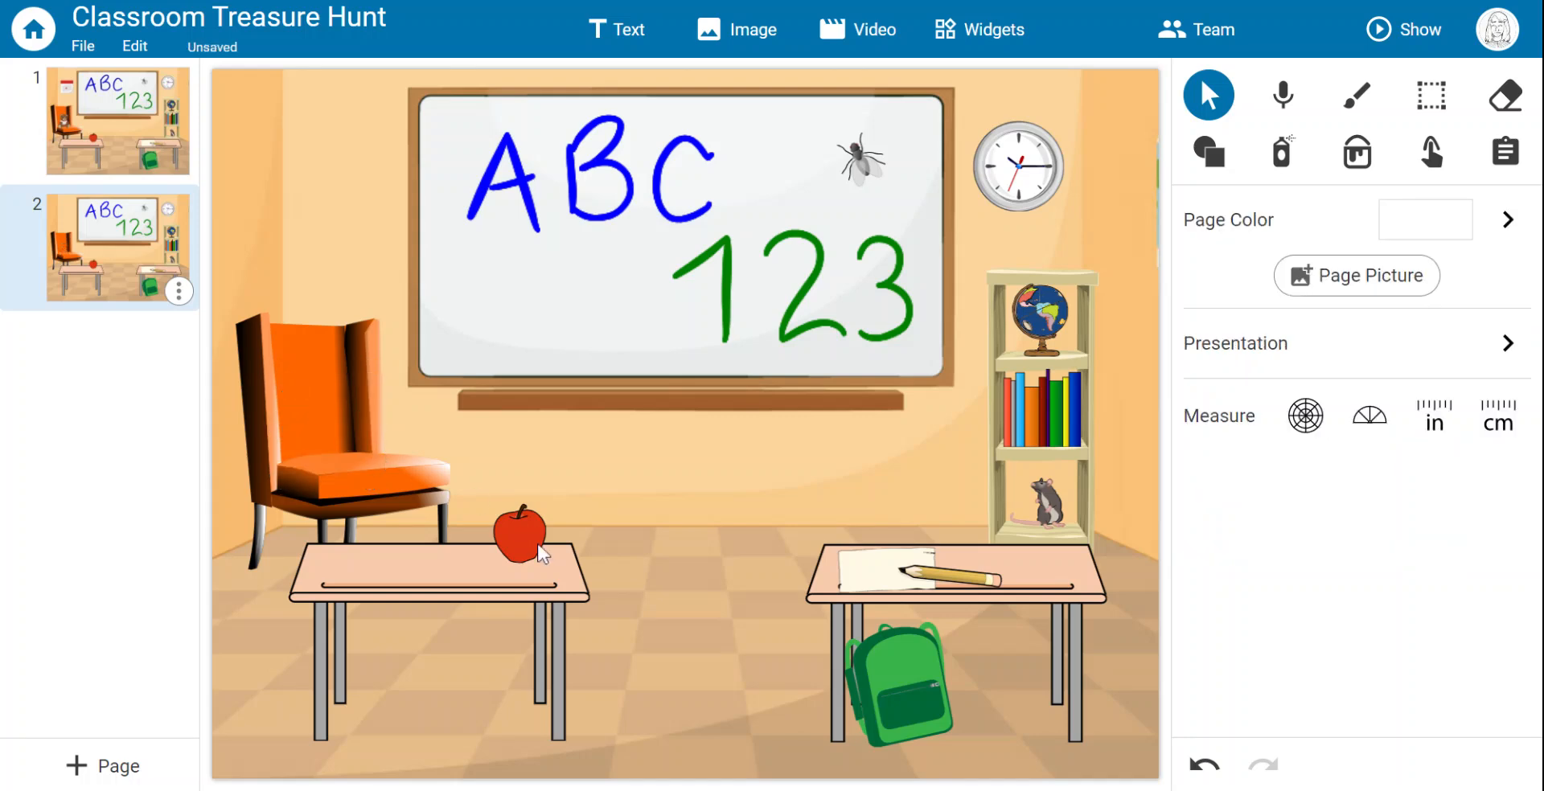
pyautogui.click(519, 527)
pyautogui.click(485, 497)
# - Delete the pencil and paper from the desk and the green backpack beneath it
pyautogui.click(957, 577)
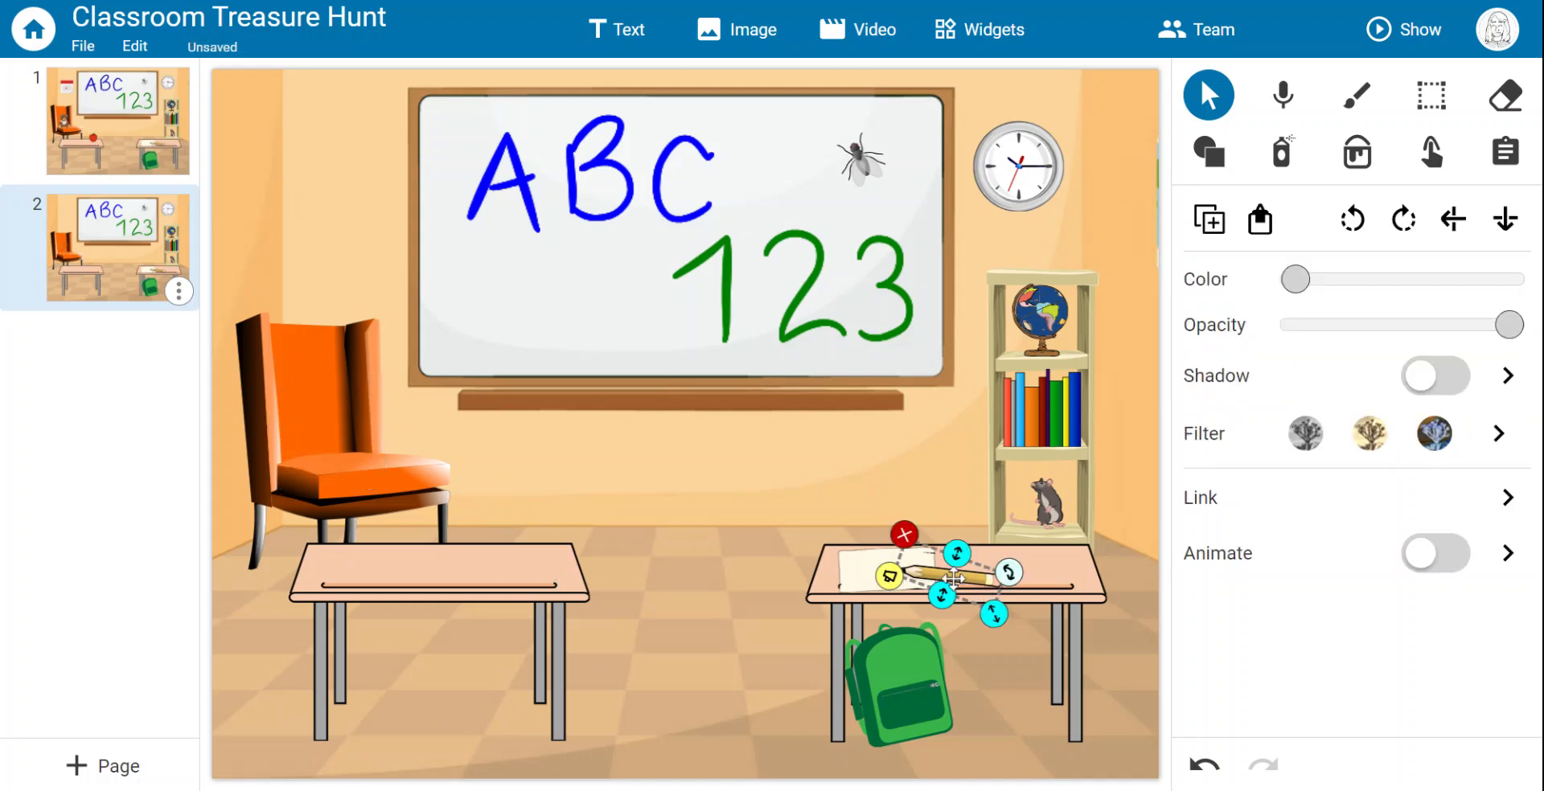
pyautogui.click(904, 534)
pyautogui.click(876, 567)
pyautogui.click(835, 543)
pyautogui.click(900, 683)
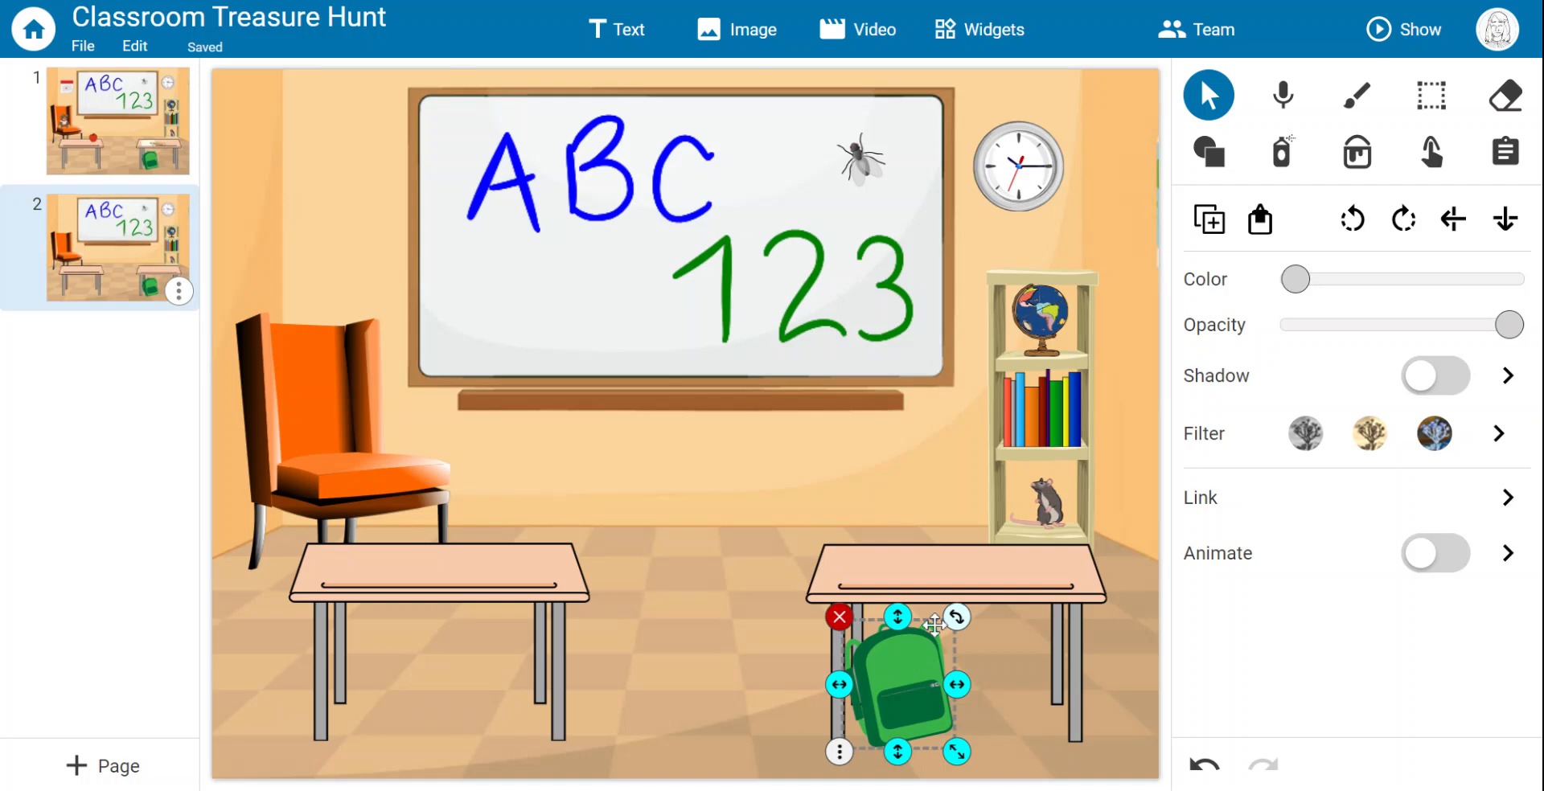
pyautogui.click(837, 619)
# - Delete the rat, the books and the globe from the bookshelf
pyautogui.click(1043, 507)
pyautogui.press('Delete')
pyautogui.click(1048, 420)
pyautogui.press('Delete')
pyautogui.click(1044, 323)
pyautogui.press('Delete')
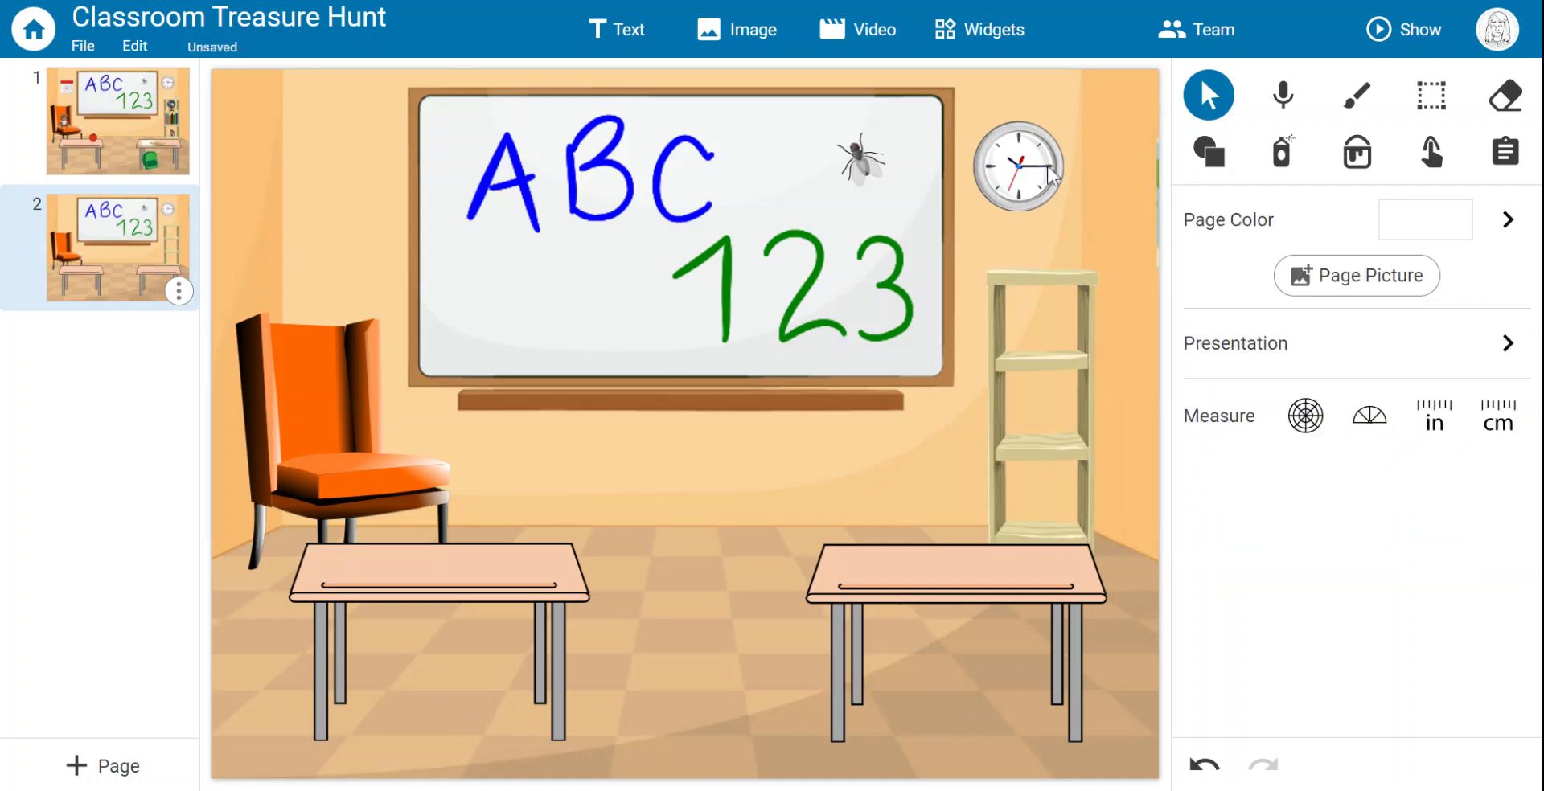
# - Delete the wall clock and the fly on the whiteboard
pyautogui.click(1037, 170)
pyautogui.press('Delete')
pyautogui.click(861, 157)
pyautogui.press('Delete')
# - Set the eraser size to 100 and erase the painted ABC and 123 from the whiteboard
pyautogui.click(1505, 97)
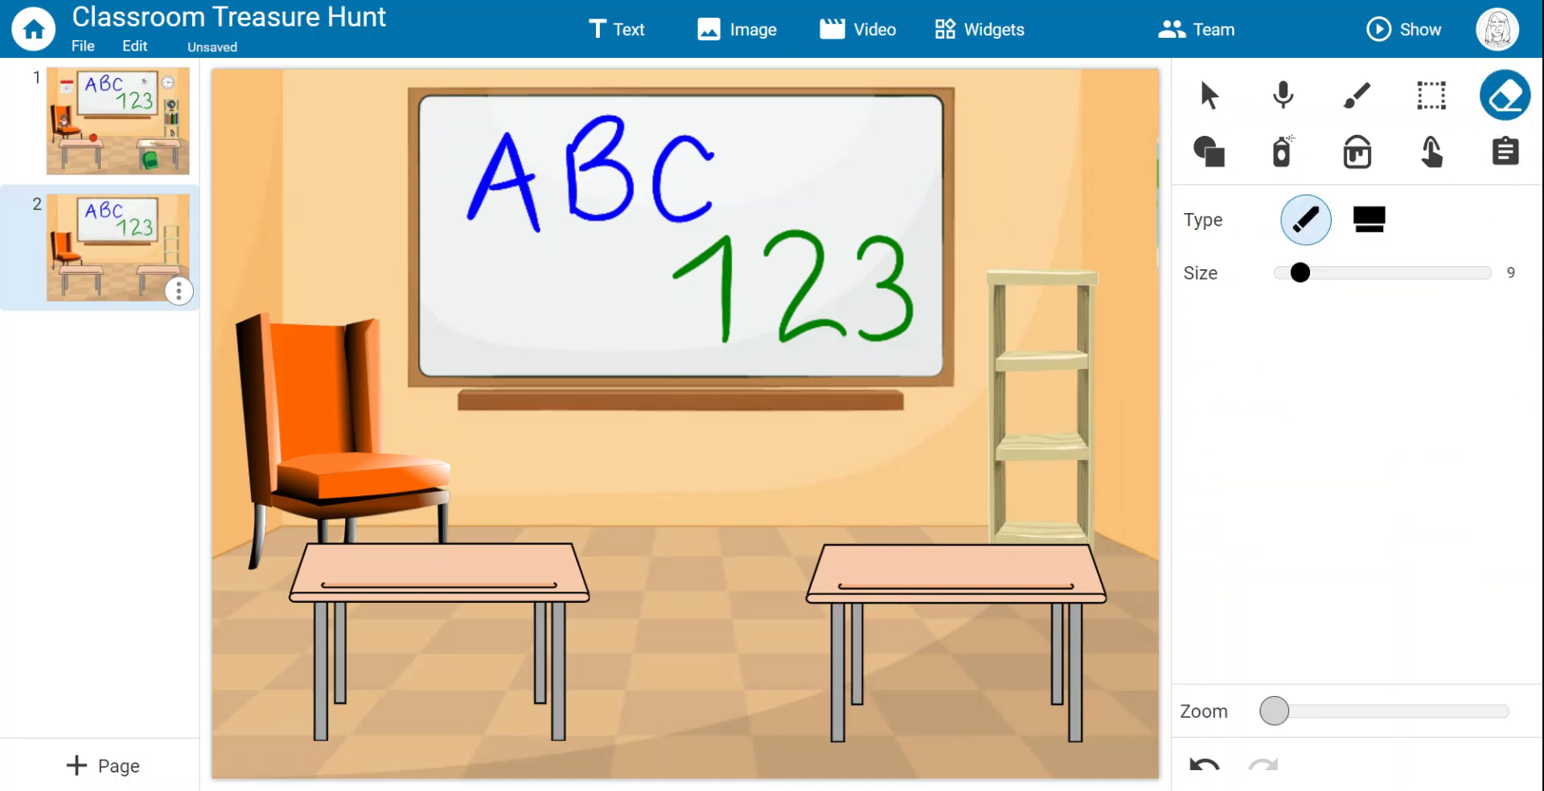
pyautogui.moveTo(1300, 273); pyautogui.dragTo(1467, 272)
pyautogui.moveTo(879, 269)
pyautogui.mouseDown()
pyautogui.moveTo(578, 152)
pyautogui.moveTo(517, 172)
pyautogui.moveTo(689, 276)
pyautogui.moveTo(879, 351)
pyautogui.moveTo(839, 292)
pyautogui.mouseUp()
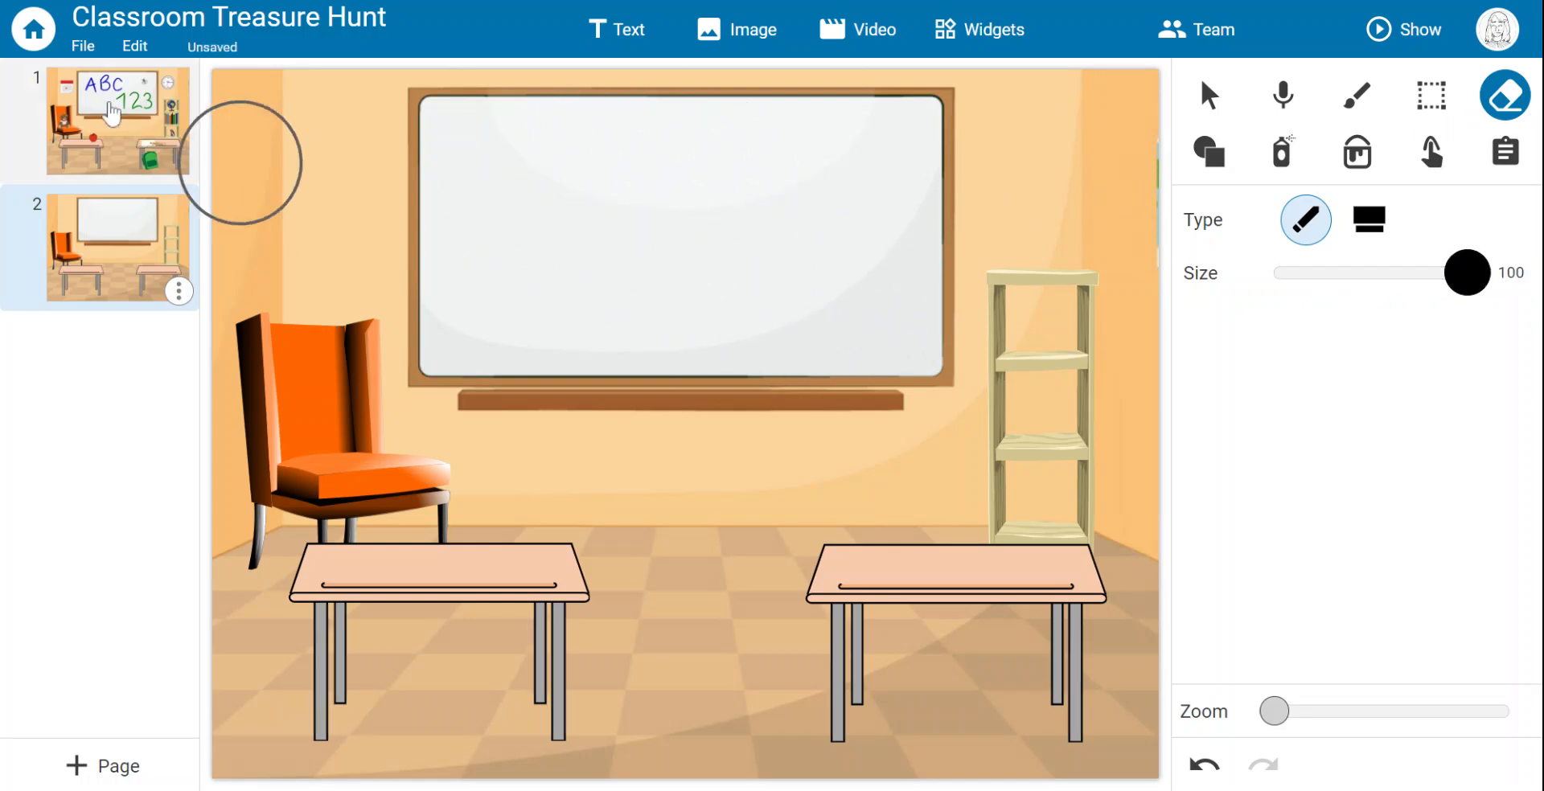
# - Compare the two classroom pages and download only the emptied page 2 as a JPG with background
pyautogui.click(110, 109)
pyautogui.click(118, 235)
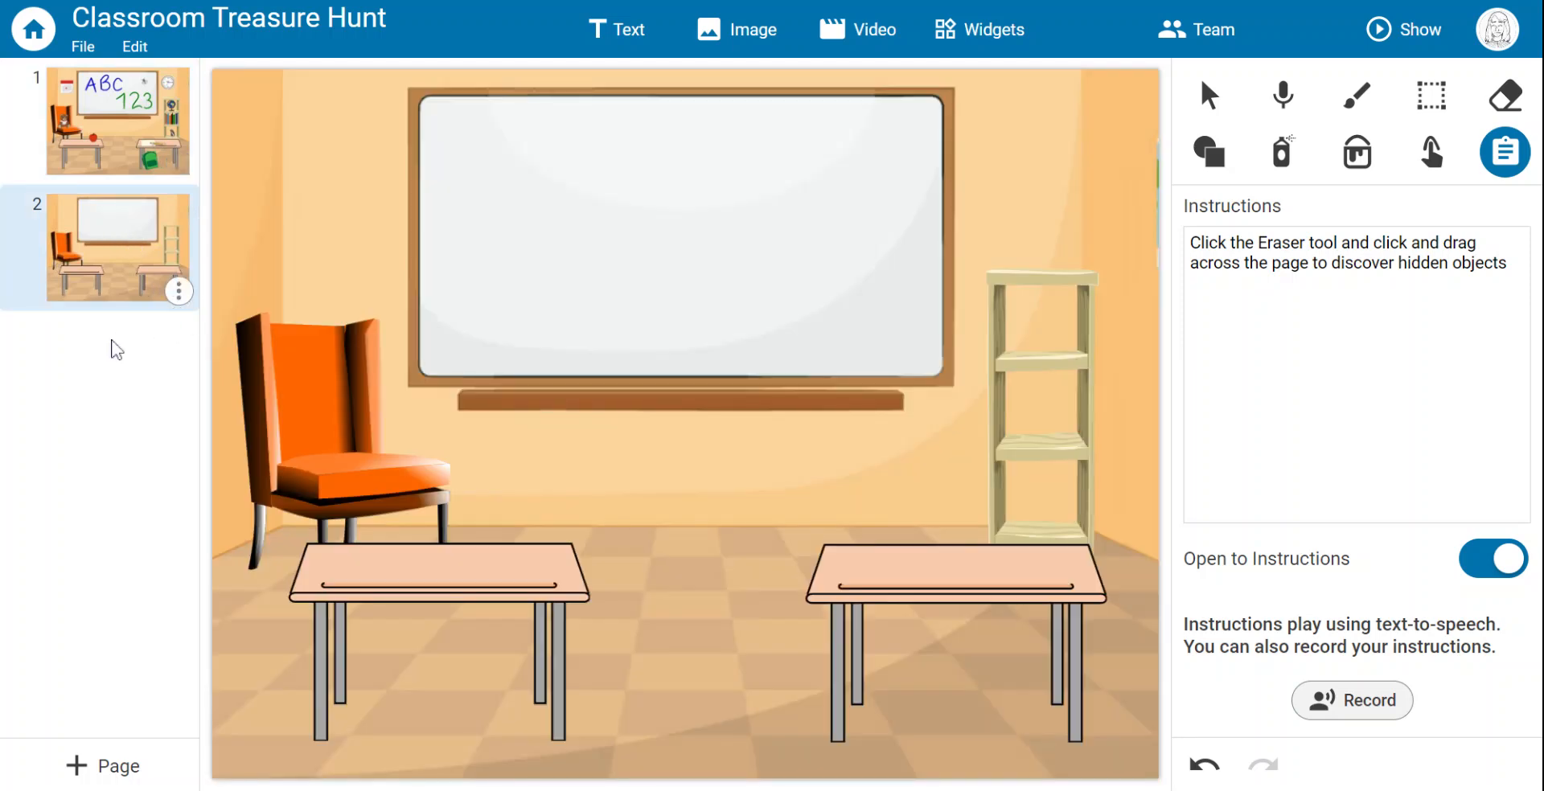
pyautogui.click(83, 46)
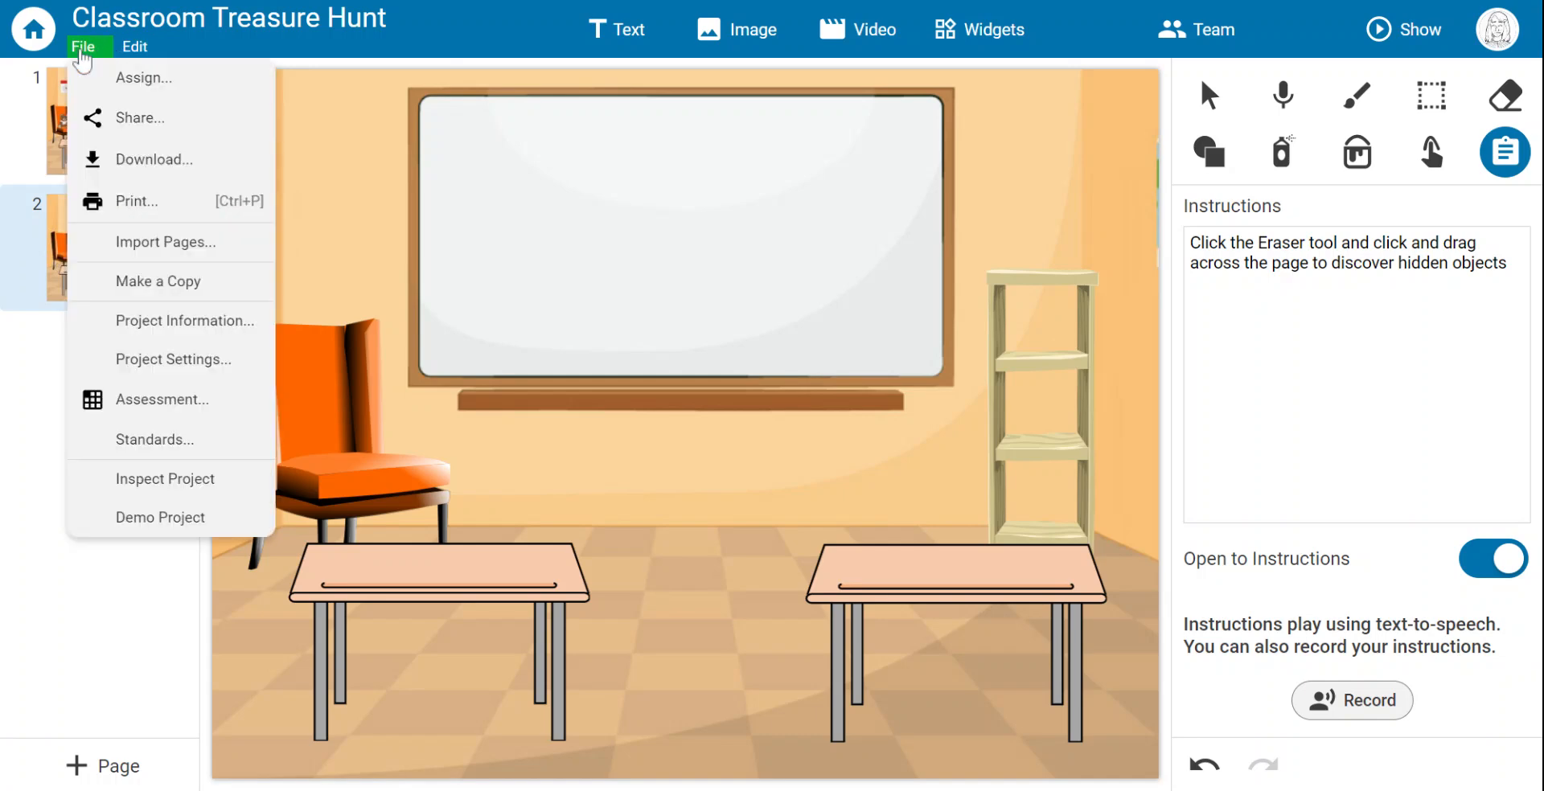
pyautogui.click(119, 158)
pyautogui.click(554, 154)
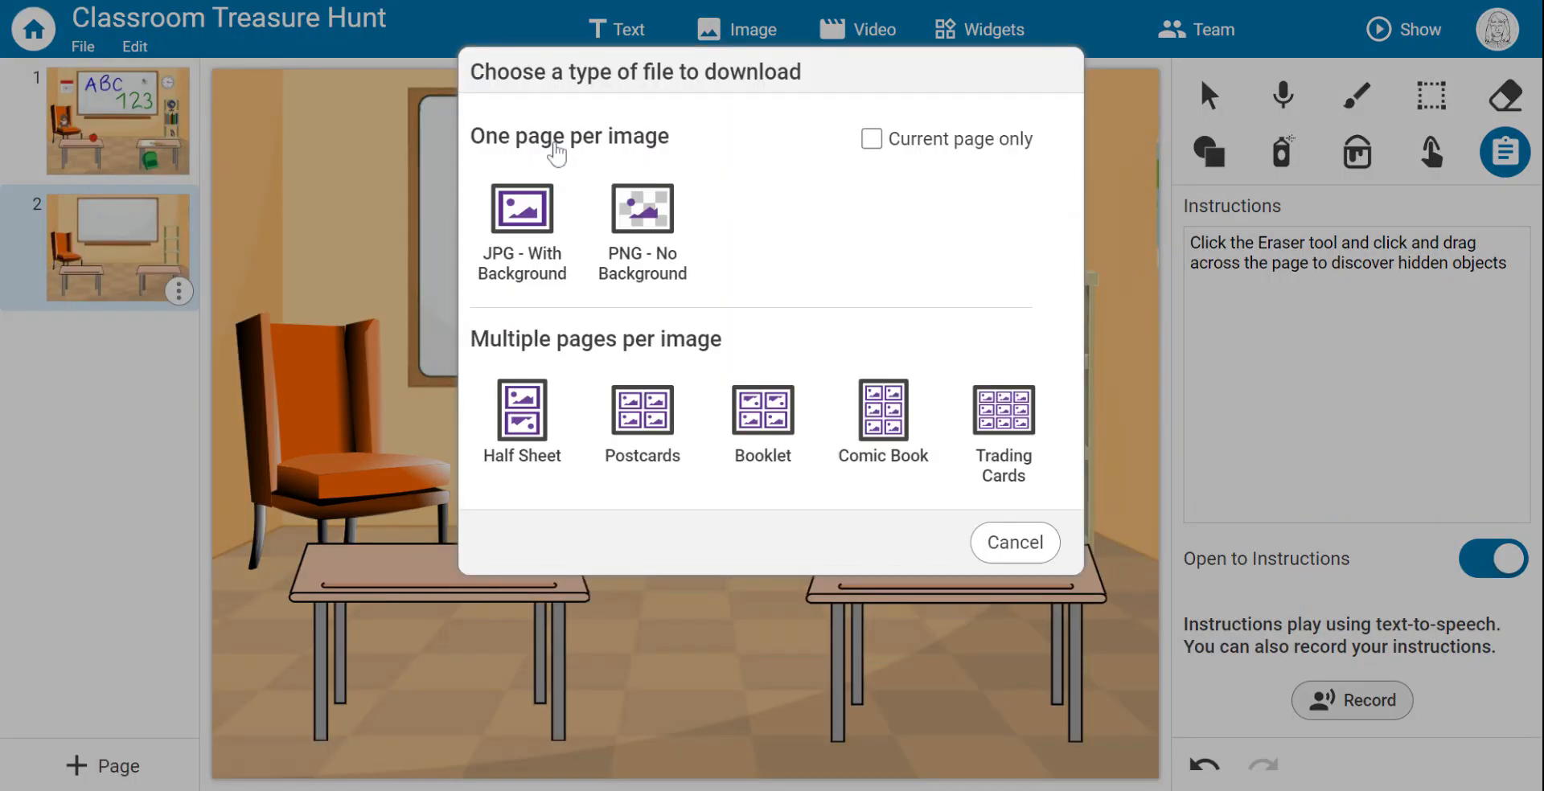
pyautogui.click(873, 141)
pyautogui.click(551, 234)
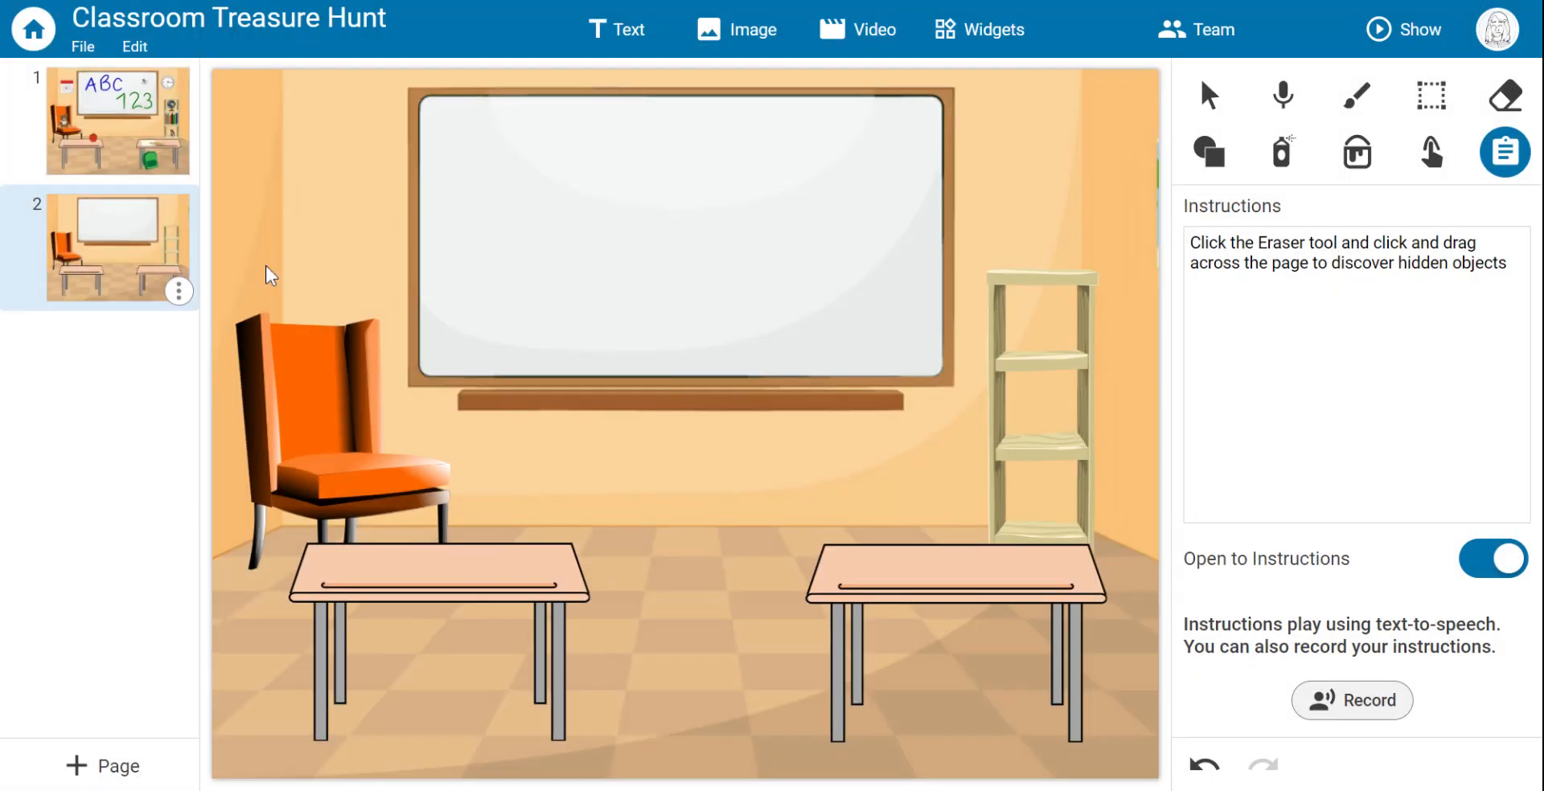
# - Delete page 2 with the emptied classroom, leaving only the full classroom page
pyautogui.click(179, 291)
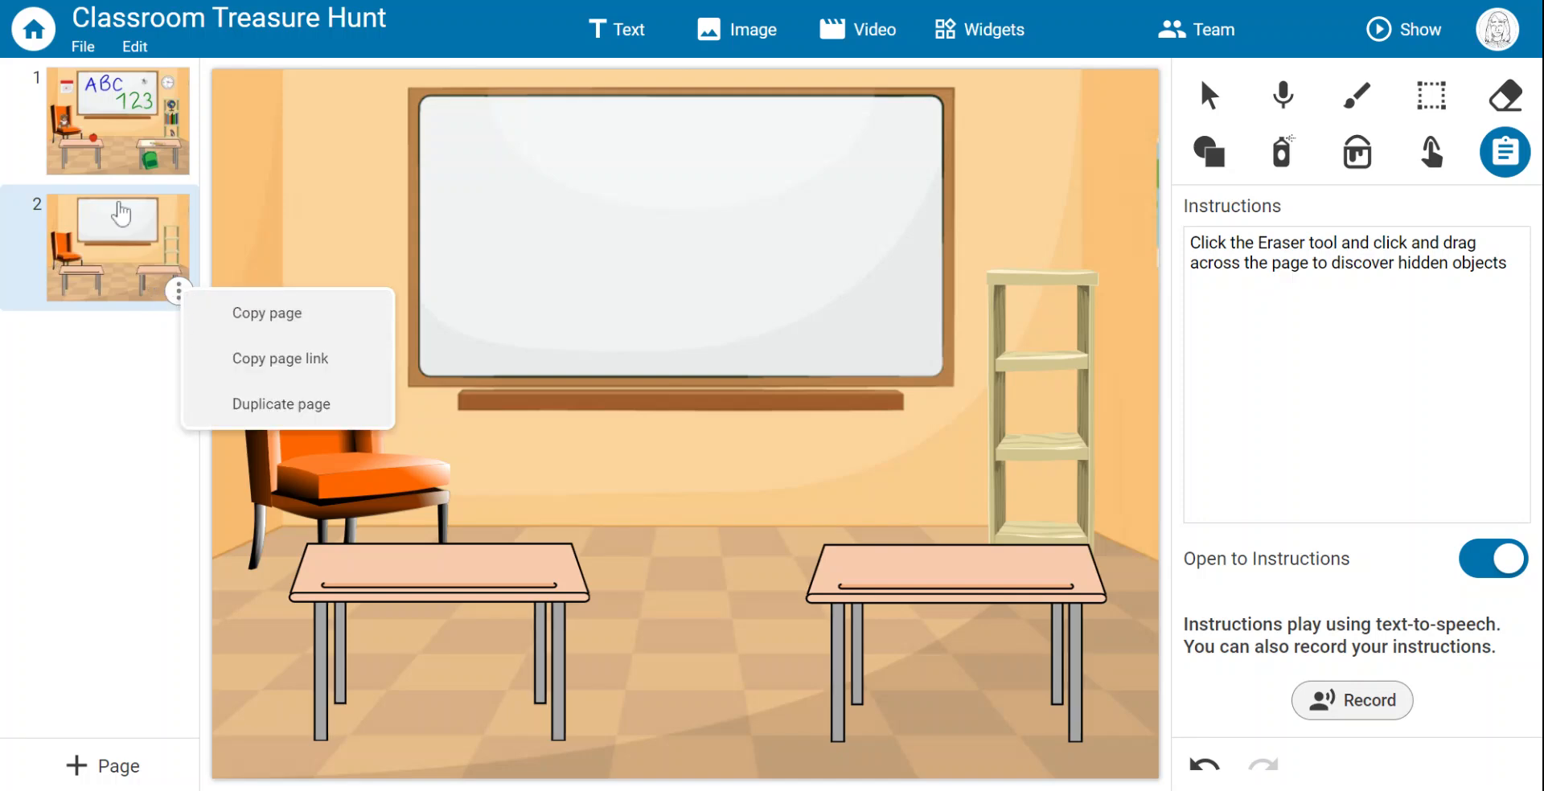
pyautogui.click(135, 46)
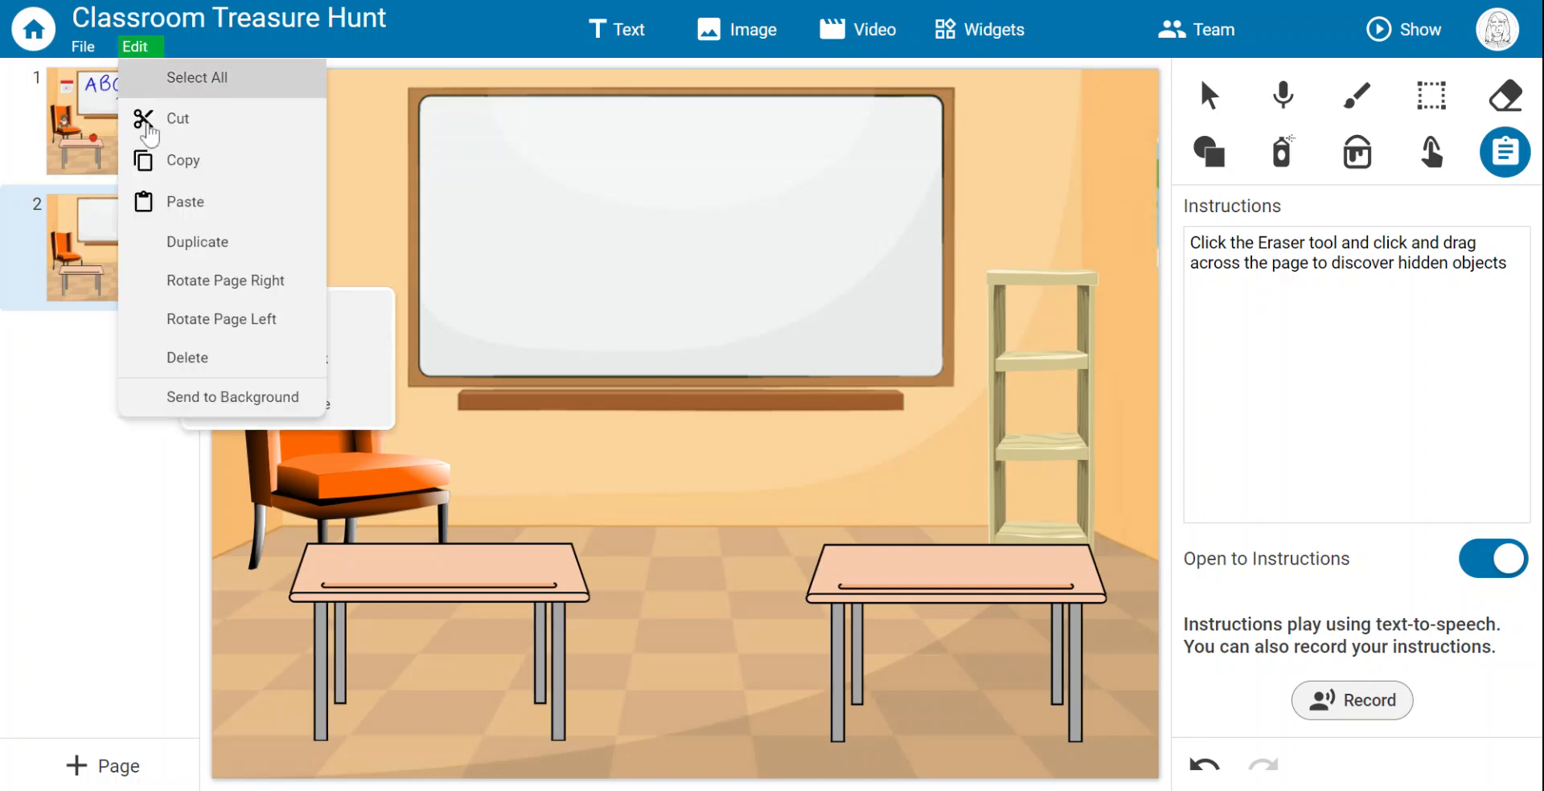
pyautogui.click(174, 358)
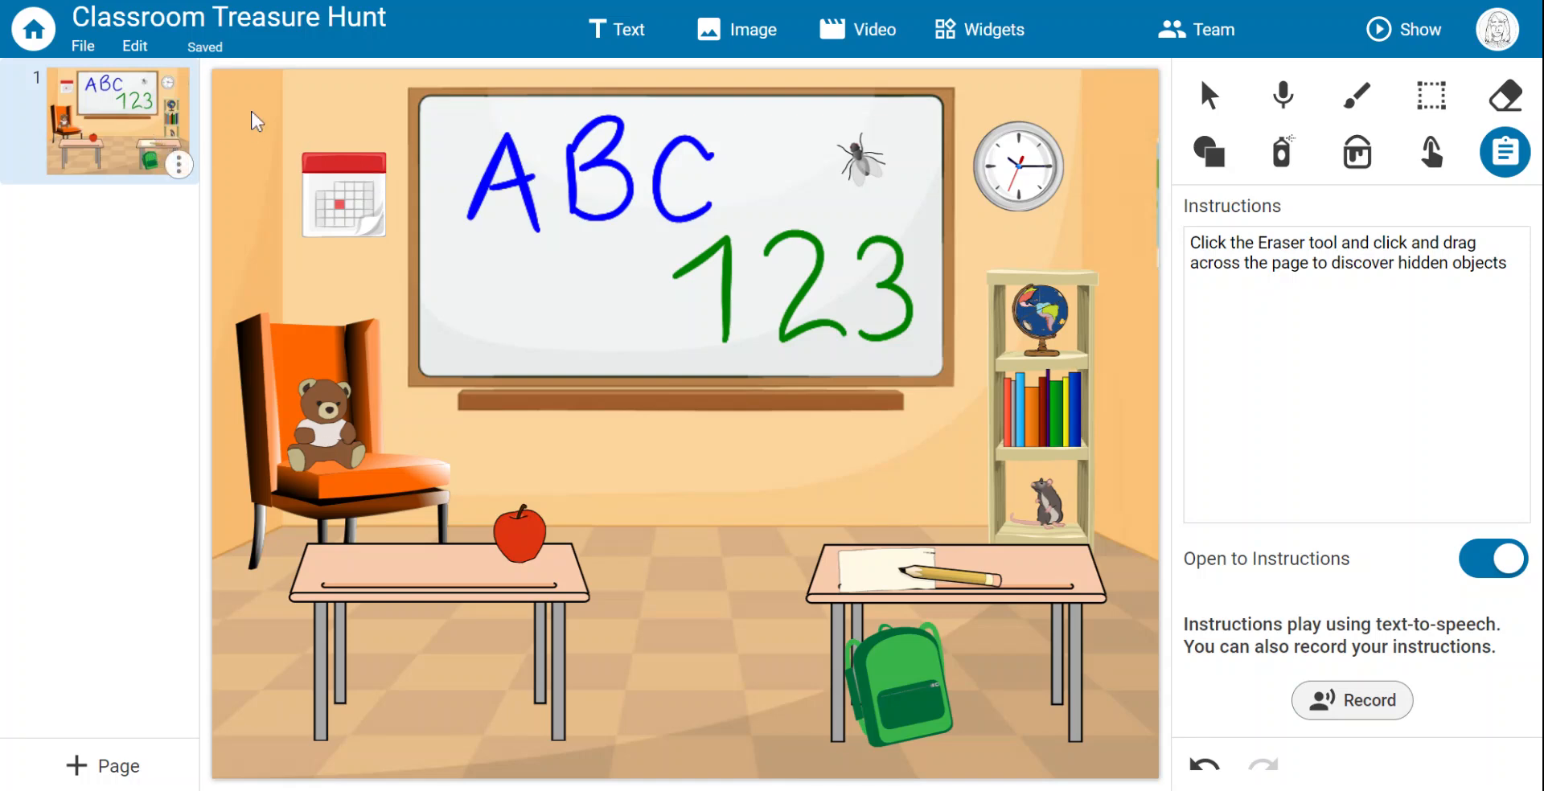
# - Send the full classroom page's contents to the background and activate the Eraser
pyautogui.click(133, 49)
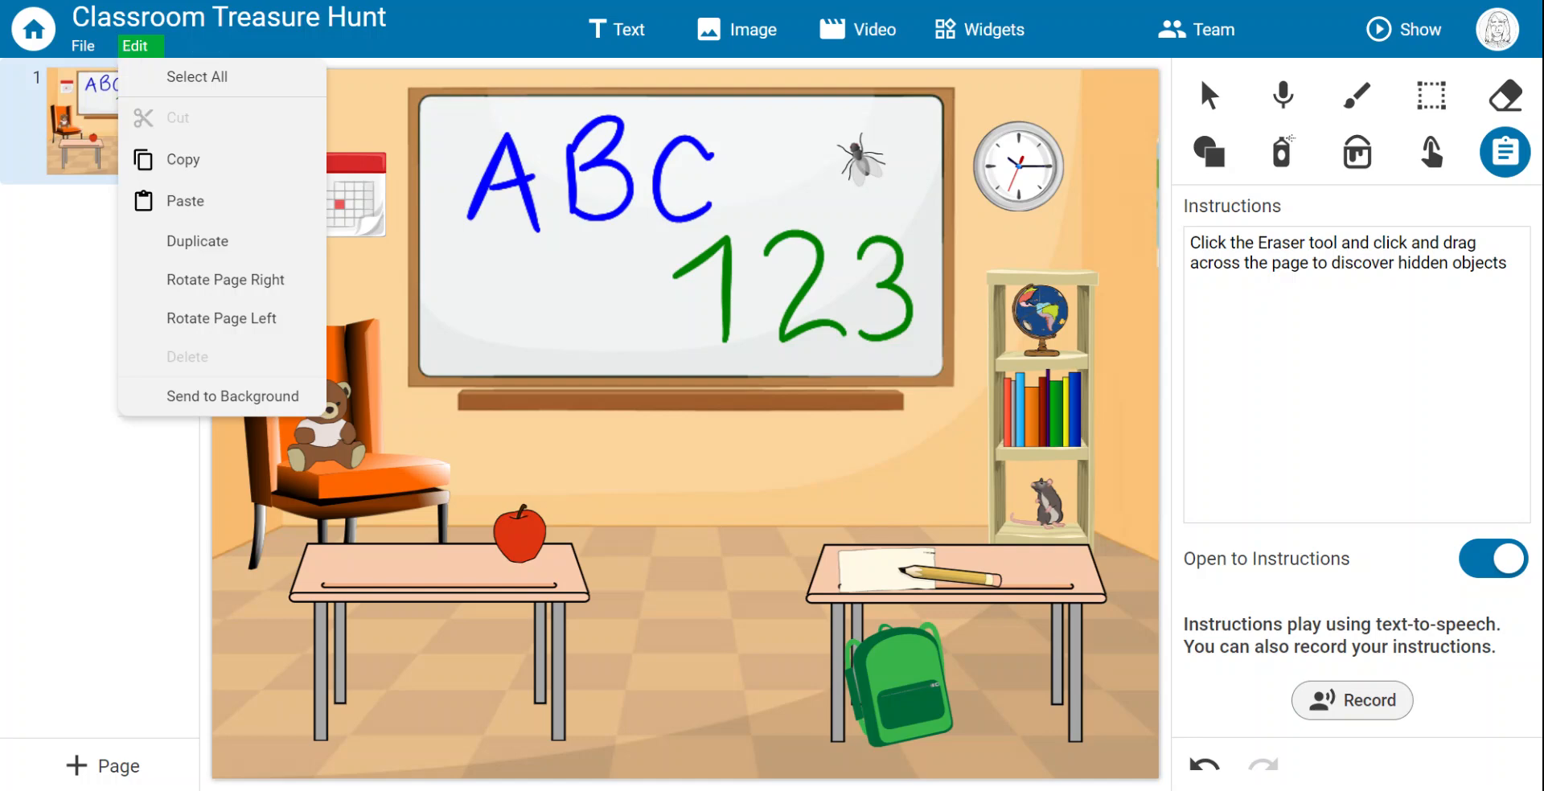
pyautogui.click(209, 397)
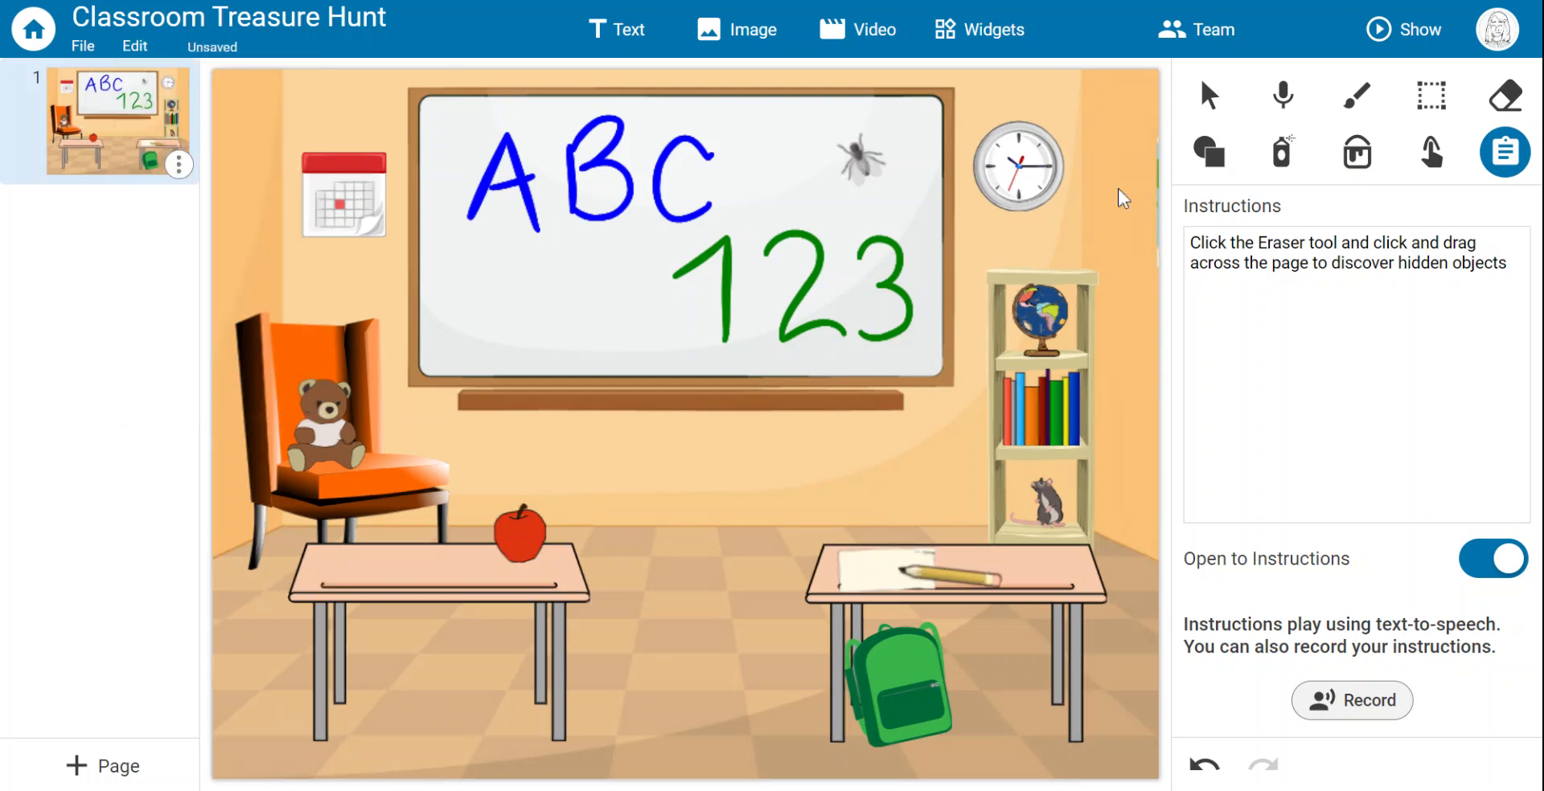
pyautogui.click(1504, 95)
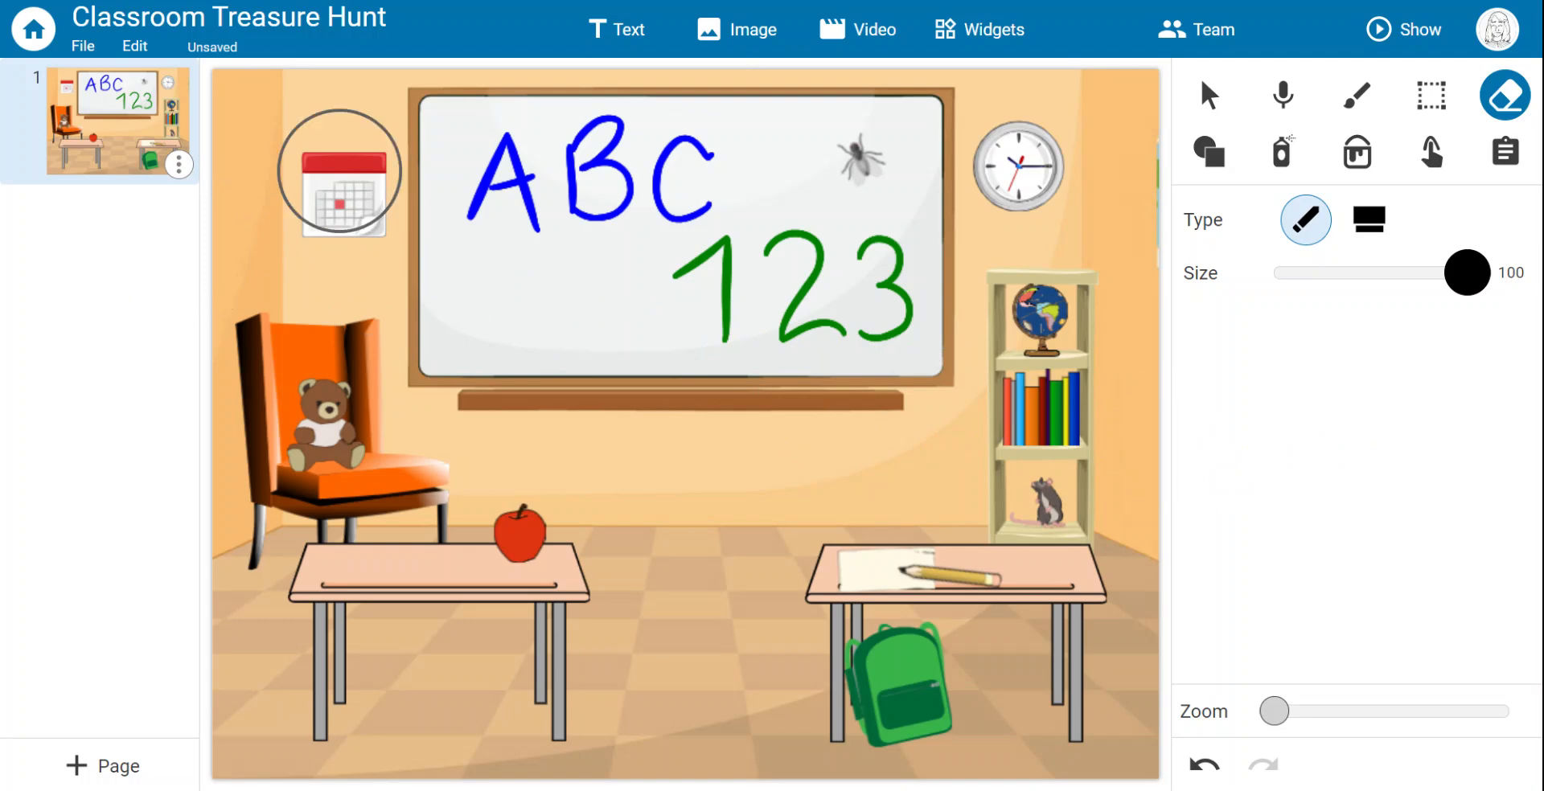
# - Insert the downloaded empty classroom image and enlarge it from the page's upper-left corner to cover the whole page
pyautogui.click(721, 32)
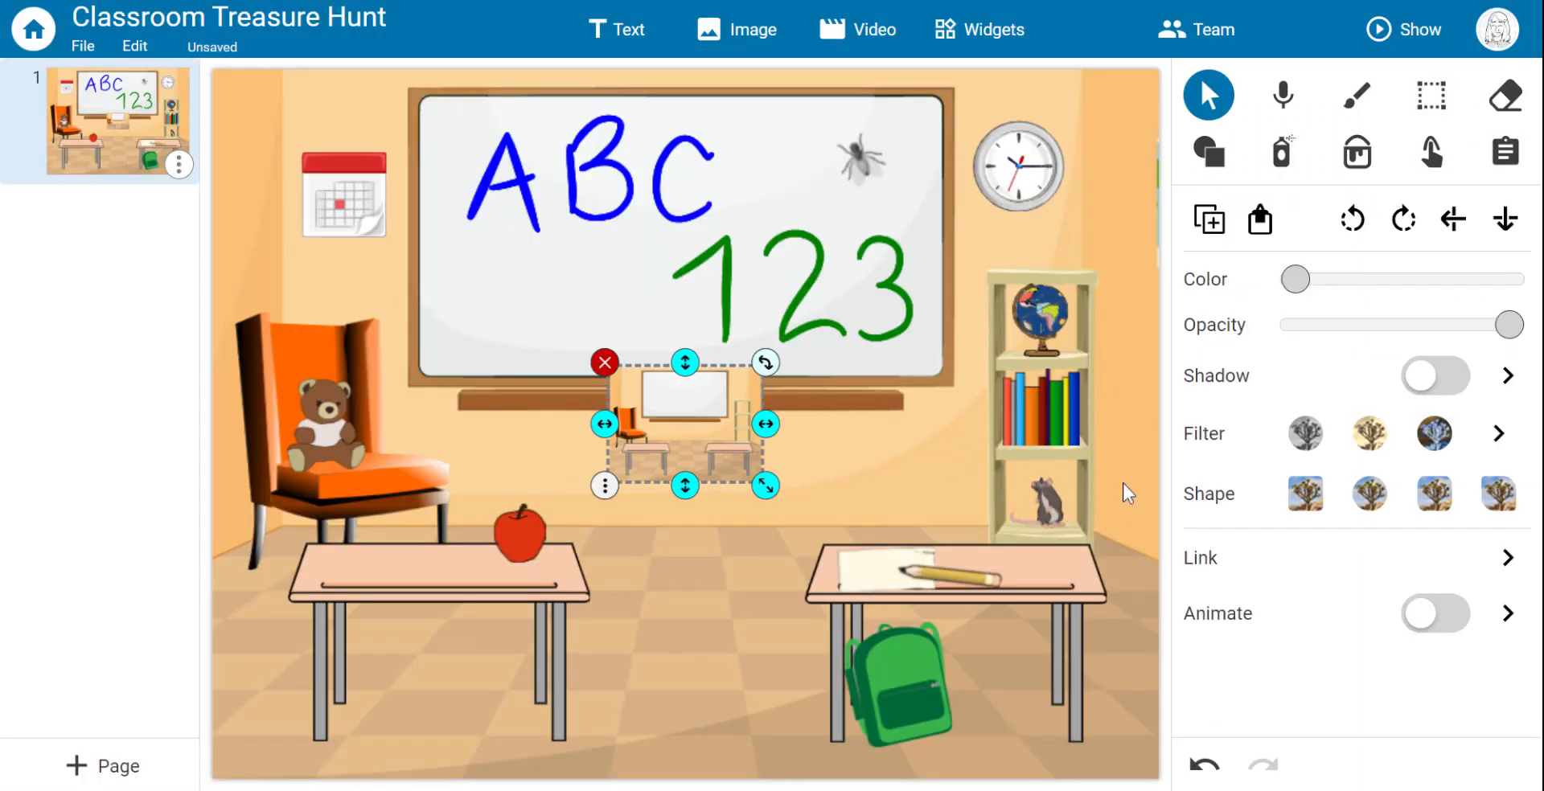
pyautogui.moveTo(688, 404); pyautogui.dragTo(287, 119)
pyautogui.moveTo(378, 197); pyautogui.dragTo(1058, 765)
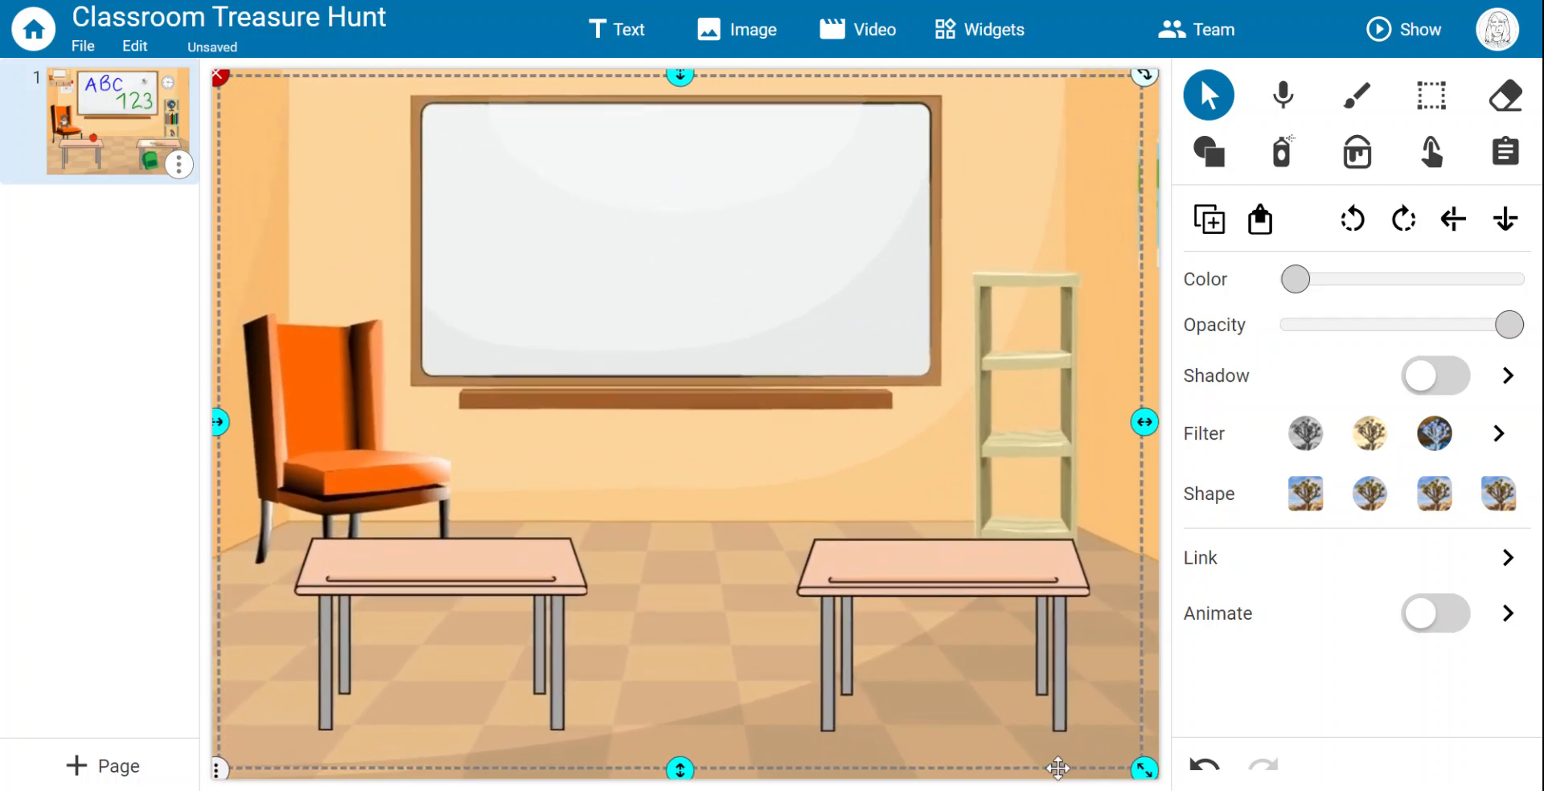
pyautogui.moveTo(993, 703); pyautogui.dragTo(969, 677)
pyautogui.moveTo(1120, 746); pyautogui.dragTo(1139, 762)
# - Make the cover image semi-transparent and adjust its size and position until its furniture and whiteboard line up with the background
pyautogui.moveTo(1510, 325); pyautogui.dragTo(1423, 326)
pyautogui.moveTo(550, 359); pyautogui.dragTo(568, 373)
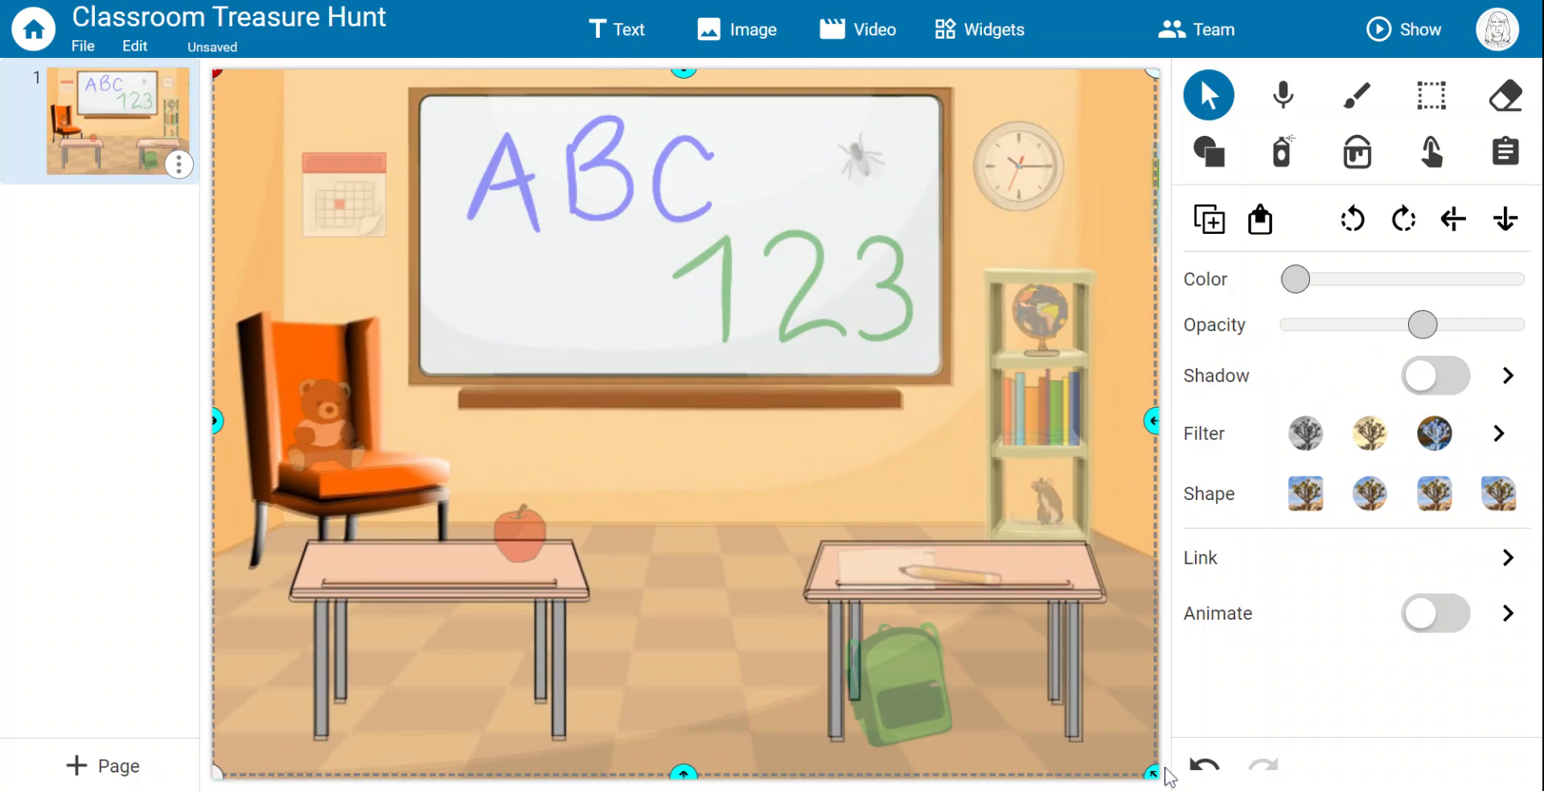
pyautogui.moveTo(1155, 770); pyautogui.dragTo(1158, 773)
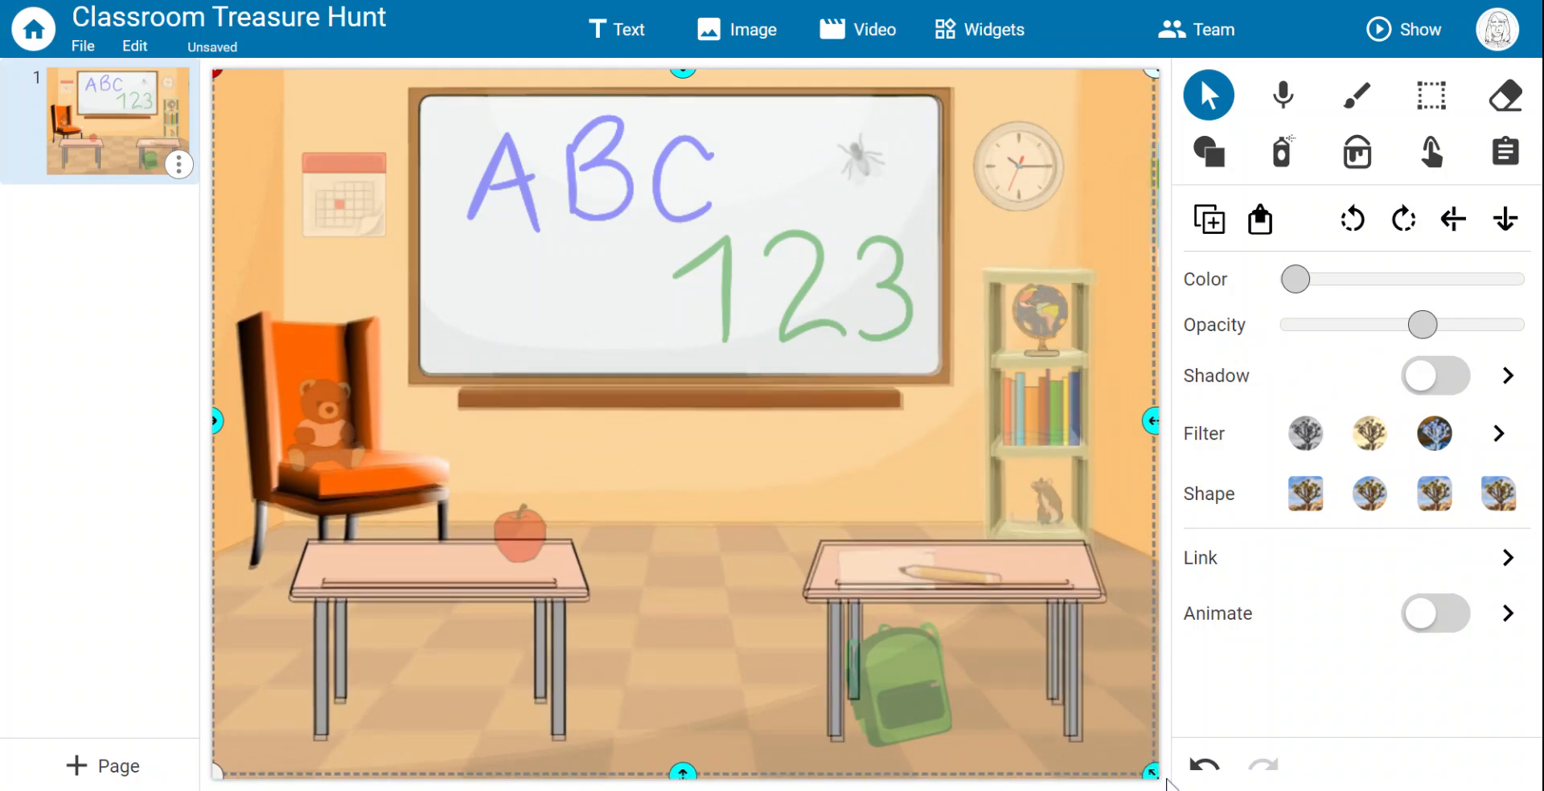
pyautogui.moveTo(1099, 679); pyautogui.dragTo(1080, 663)
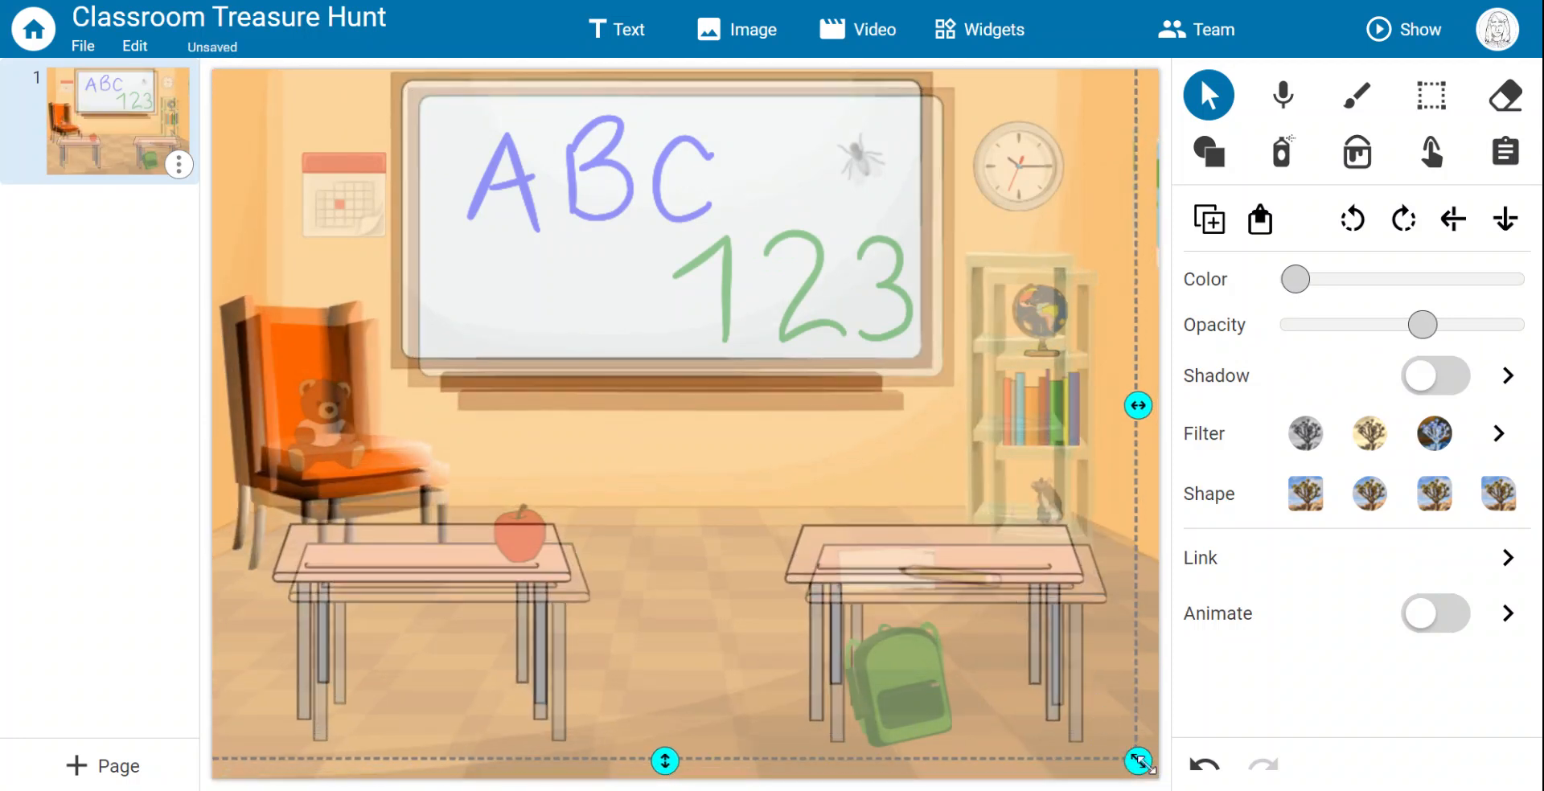
pyautogui.moveTo(1144, 765); pyautogui.dragTo(1159, 776)
pyautogui.moveTo(1032, 695); pyautogui.dragTo(1023, 649)
pyautogui.moveTo(1132, 729); pyautogui.dragTo(1135, 731)
pyautogui.moveTo(972, 599); pyautogui.dragTo(996, 661)
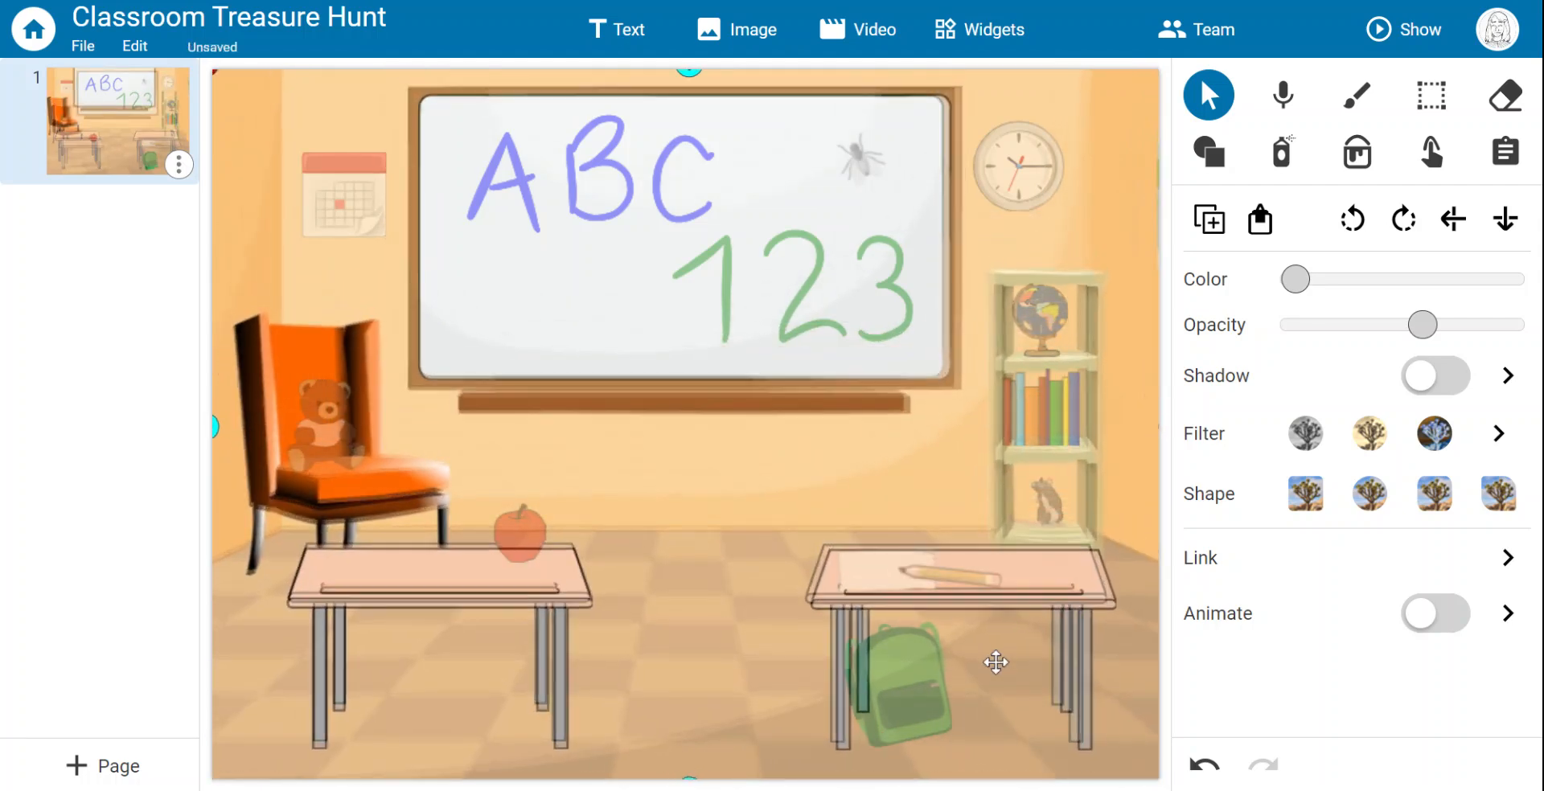
pyautogui.moveTo(1158, 775); pyautogui.dragTo(1140, 754)
pyautogui.moveTo(989, 648); pyautogui.dragTo(1010, 672)
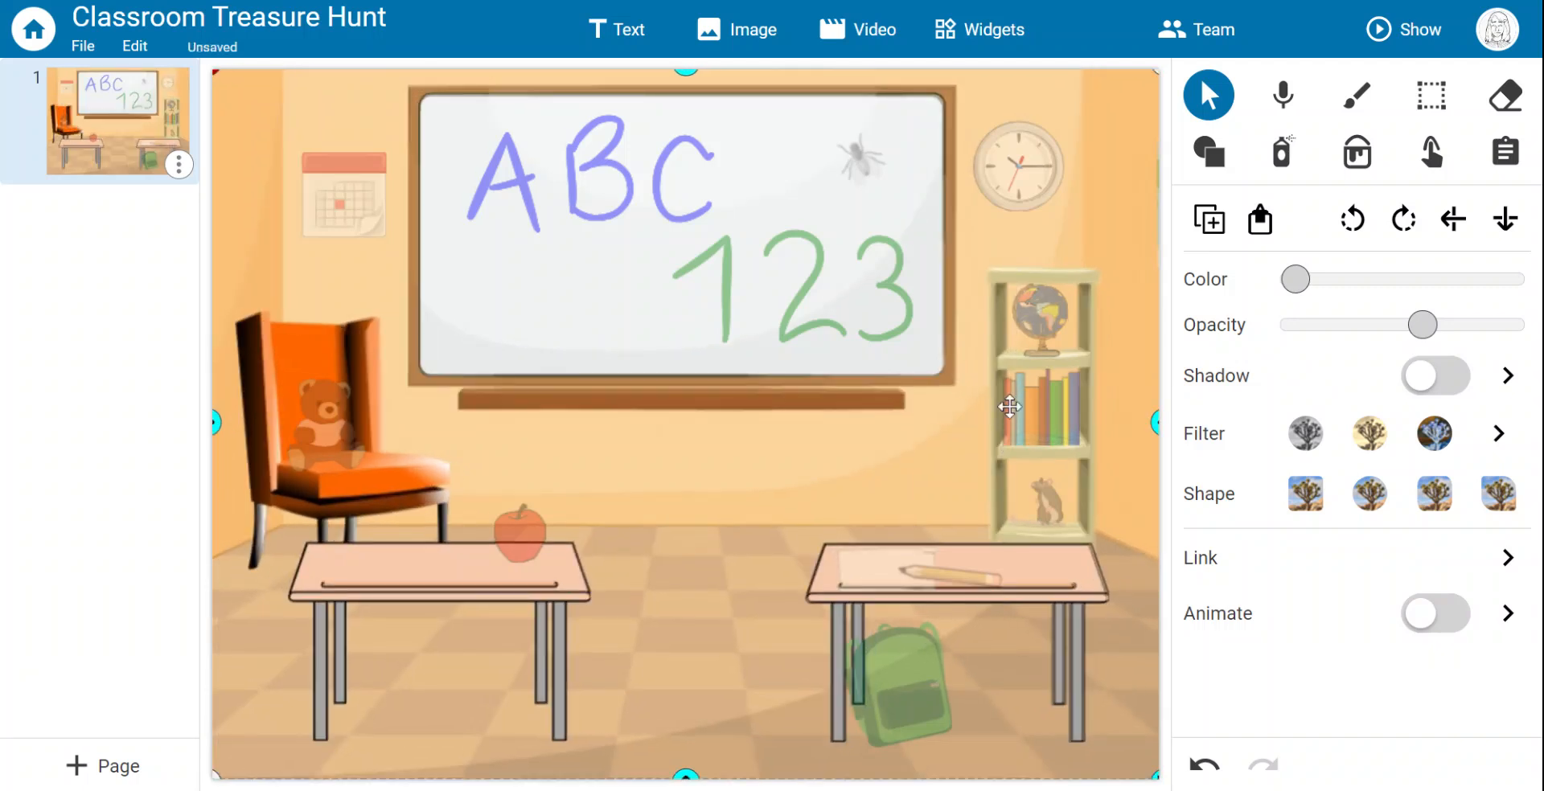
# - Restore the cover image to full opacity and flatten it onto the paint layer
pyautogui.moveTo(1422, 325); pyautogui.dragTo(1509, 325)
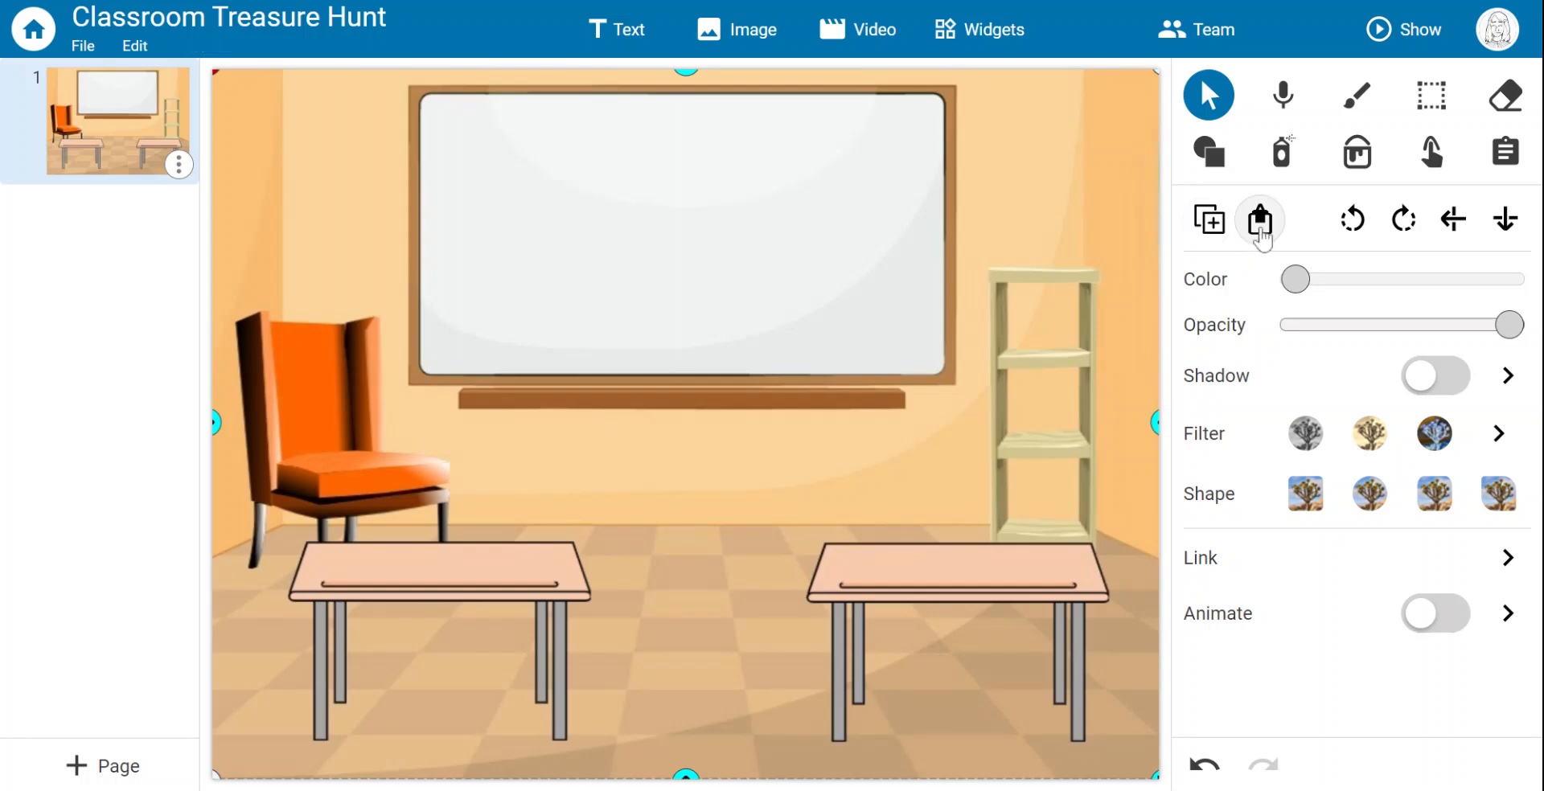
pyautogui.click(1259, 219)
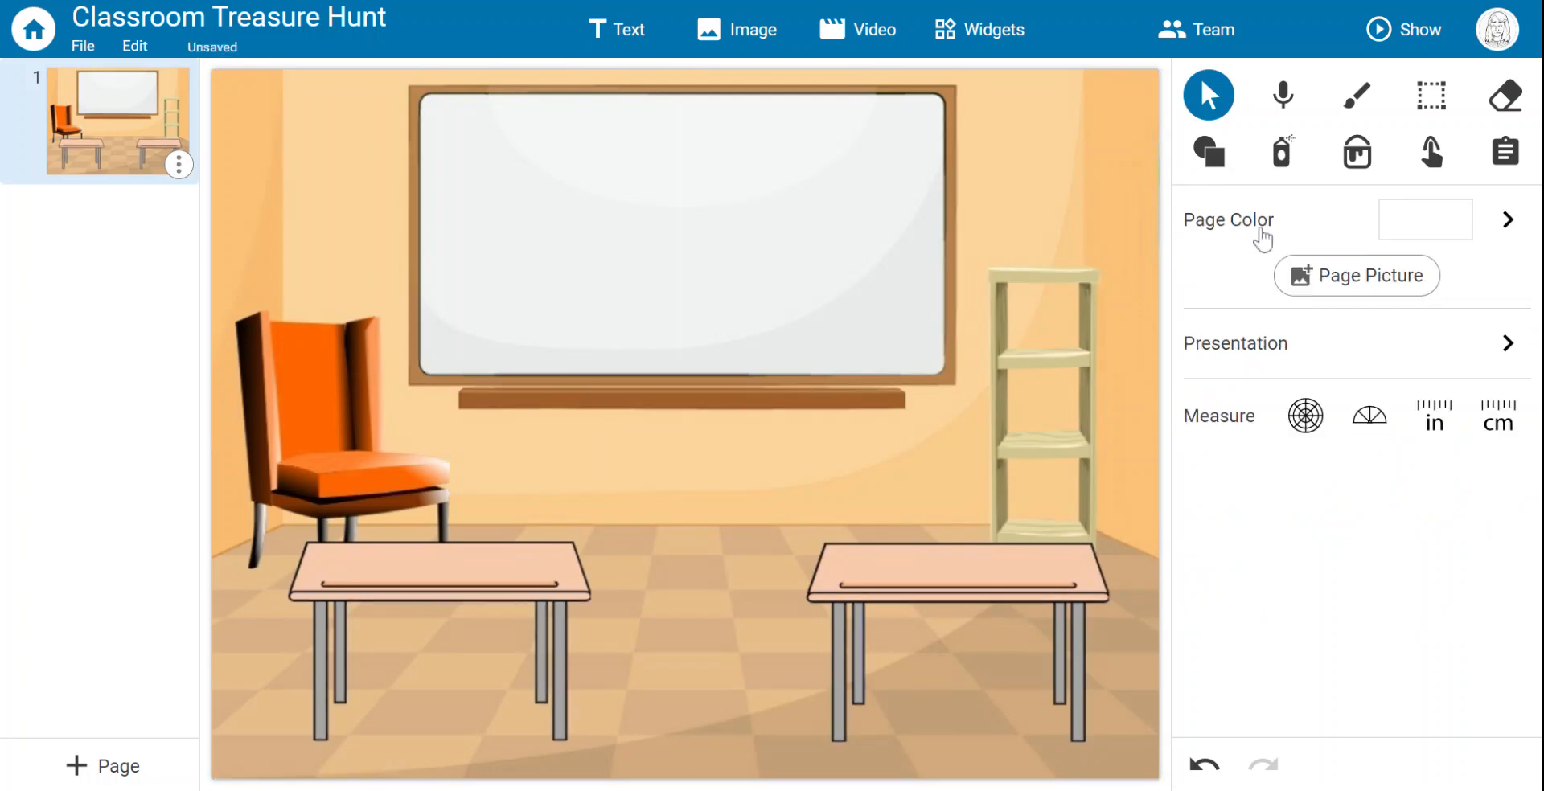
# - Test the eraser on the cover image across the whiteboard, clock and bookshelf, and undo the erasing
pyautogui.click(1505, 95)
pyautogui.moveTo(569, 179)
pyautogui.mouseDown()
pyautogui.moveTo(523, 172)
pyautogui.moveTo(503, 206)
pyautogui.moveTo(760, 201)
pyautogui.moveTo(775, 251)
pyautogui.moveTo(1027, 155)
pyautogui.moveTo(1042, 481)
pyautogui.mouseUp()
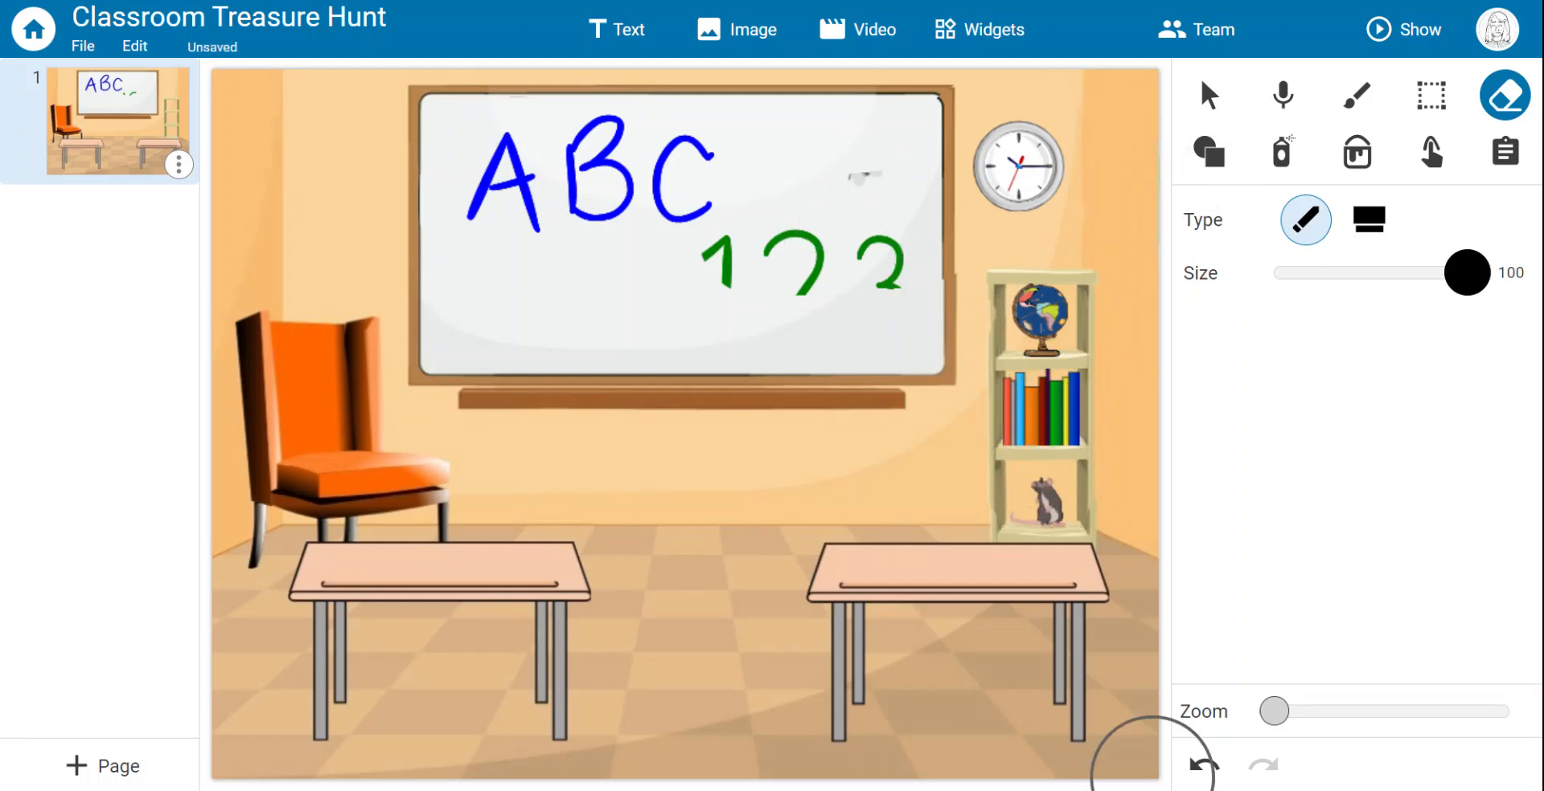
pyautogui.click(1203, 768)
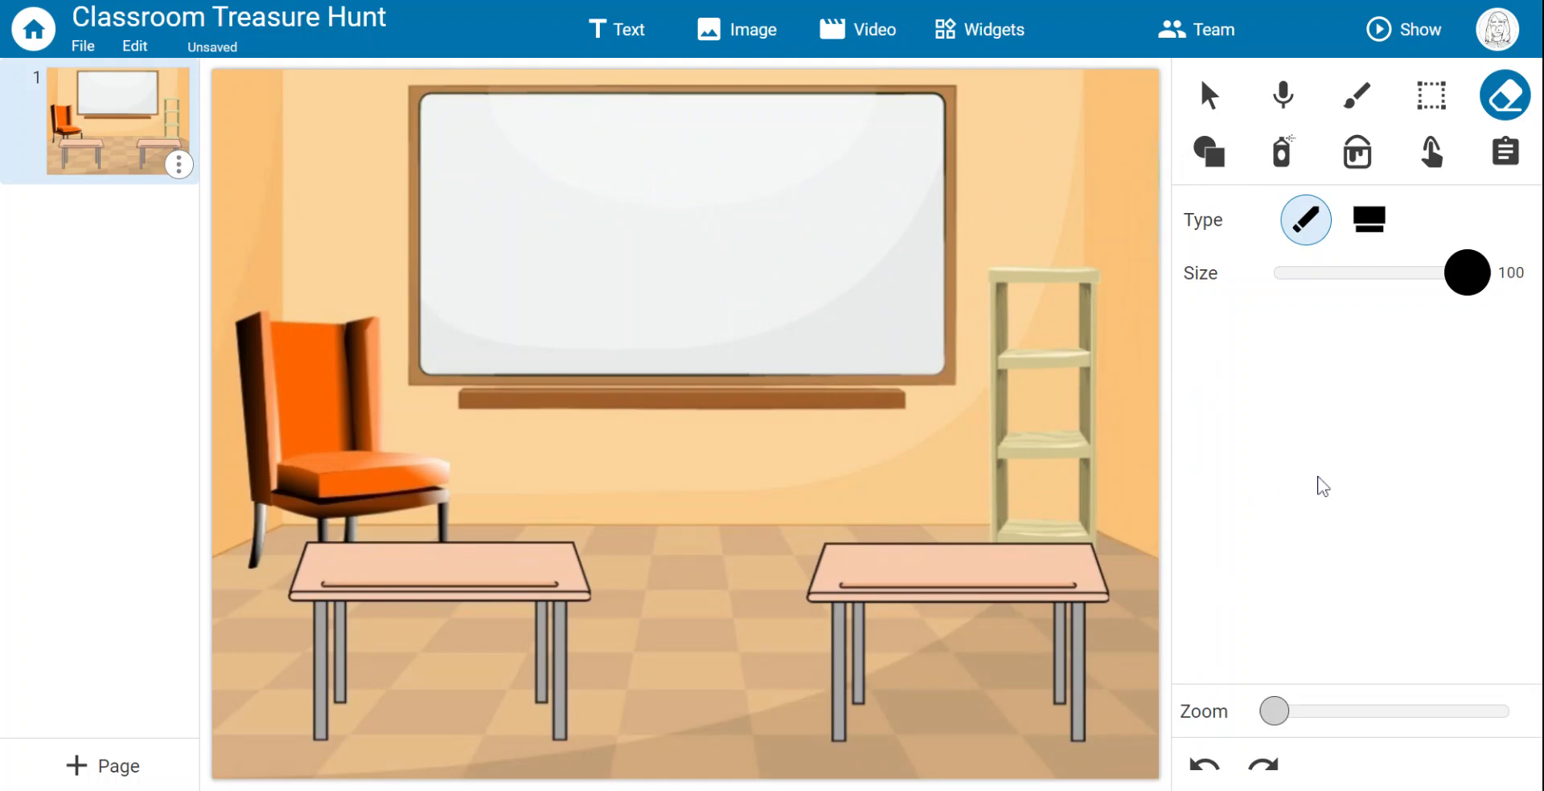
# - Show the page instructions and disable the Text, Images and Video insert options in the project settings
pyautogui.click(1505, 151)
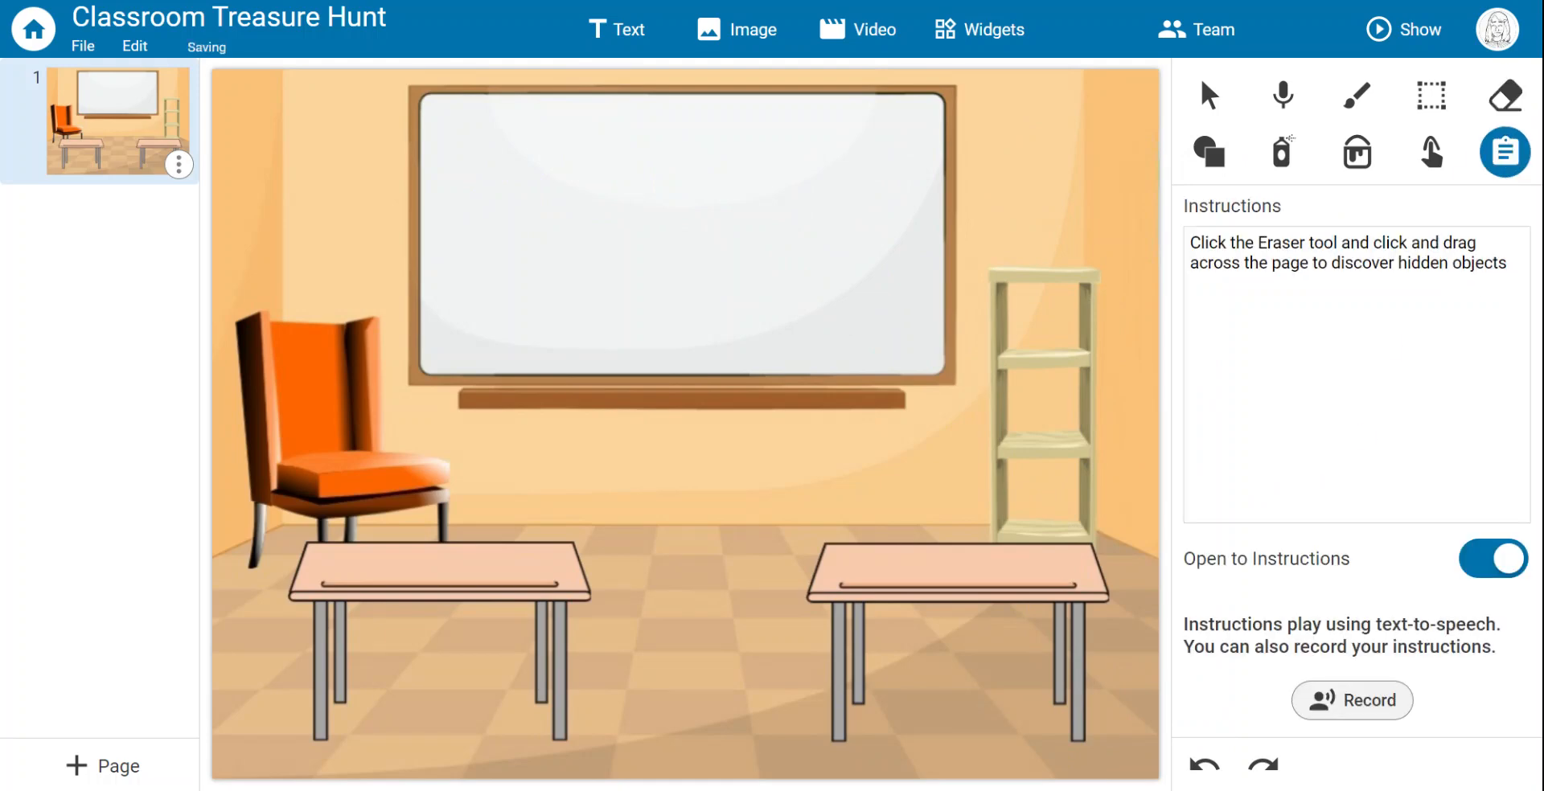
pyautogui.click(81, 48)
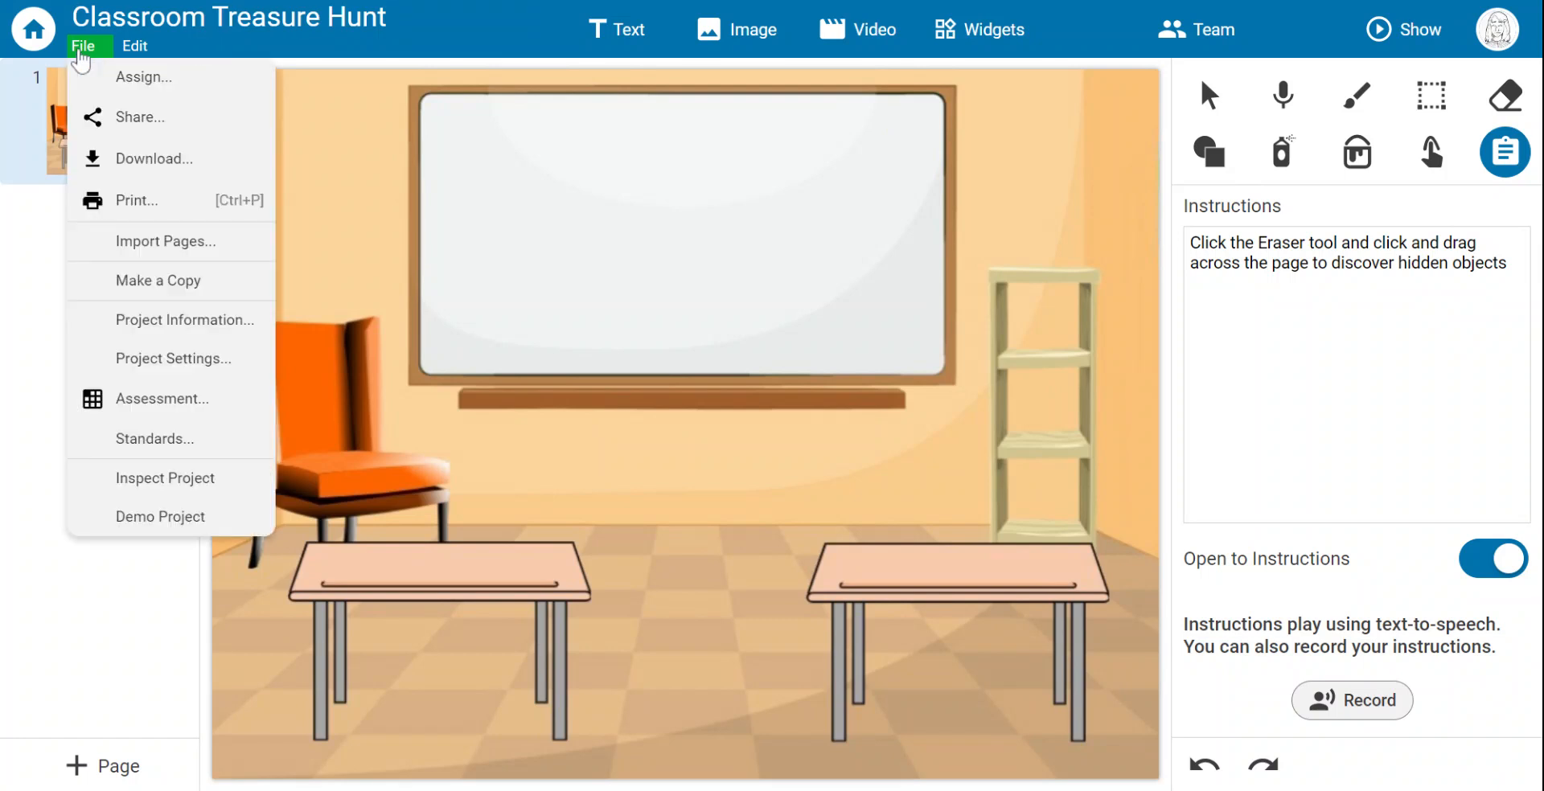
pyautogui.click(122, 363)
pyautogui.click(439, 479)
pyautogui.click(439, 445)
pyautogui.click(683, 445)
# - Disable all optional editor tools except the selection arrow and the eraser
pyautogui.click(724, 561)
pyautogui.click(724, 600)
pyautogui.click(723, 640)
pyautogui.click(629, 640)
pyautogui.click(629, 600)
pyautogui.click(629, 561)
pyautogui.click(533, 561)
pyautogui.click(534, 599)
pyautogui.click(534, 640)
pyautogui.click(439, 640)
pyautogui.click(439, 600)
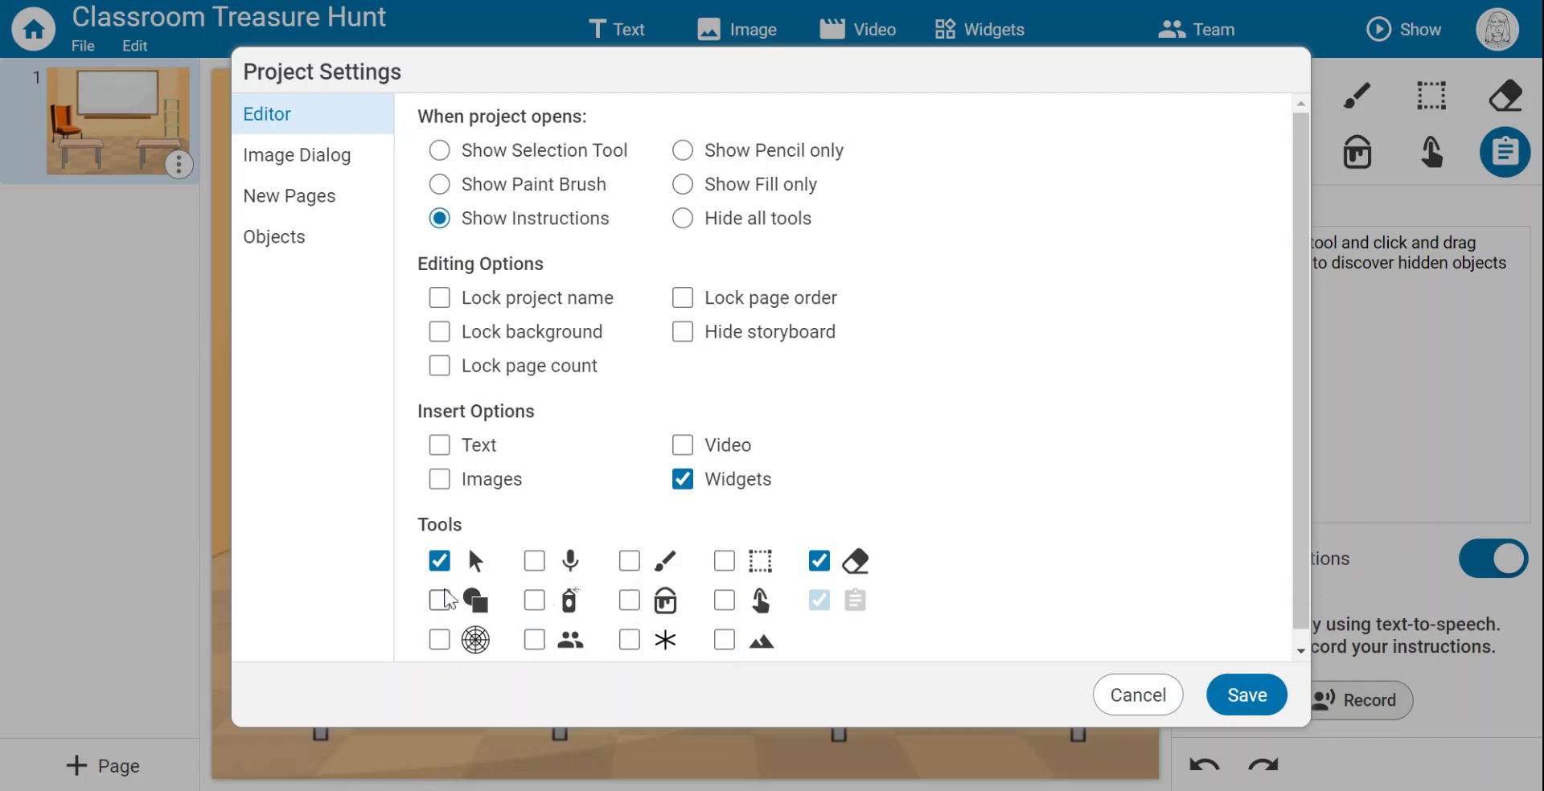
# - Disable the Widgets insert option, enable Lock background and Hide storyboard, and save the project settings
pyautogui.click(682, 479)
pyautogui.click(439, 332)
pyautogui.click(682, 332)
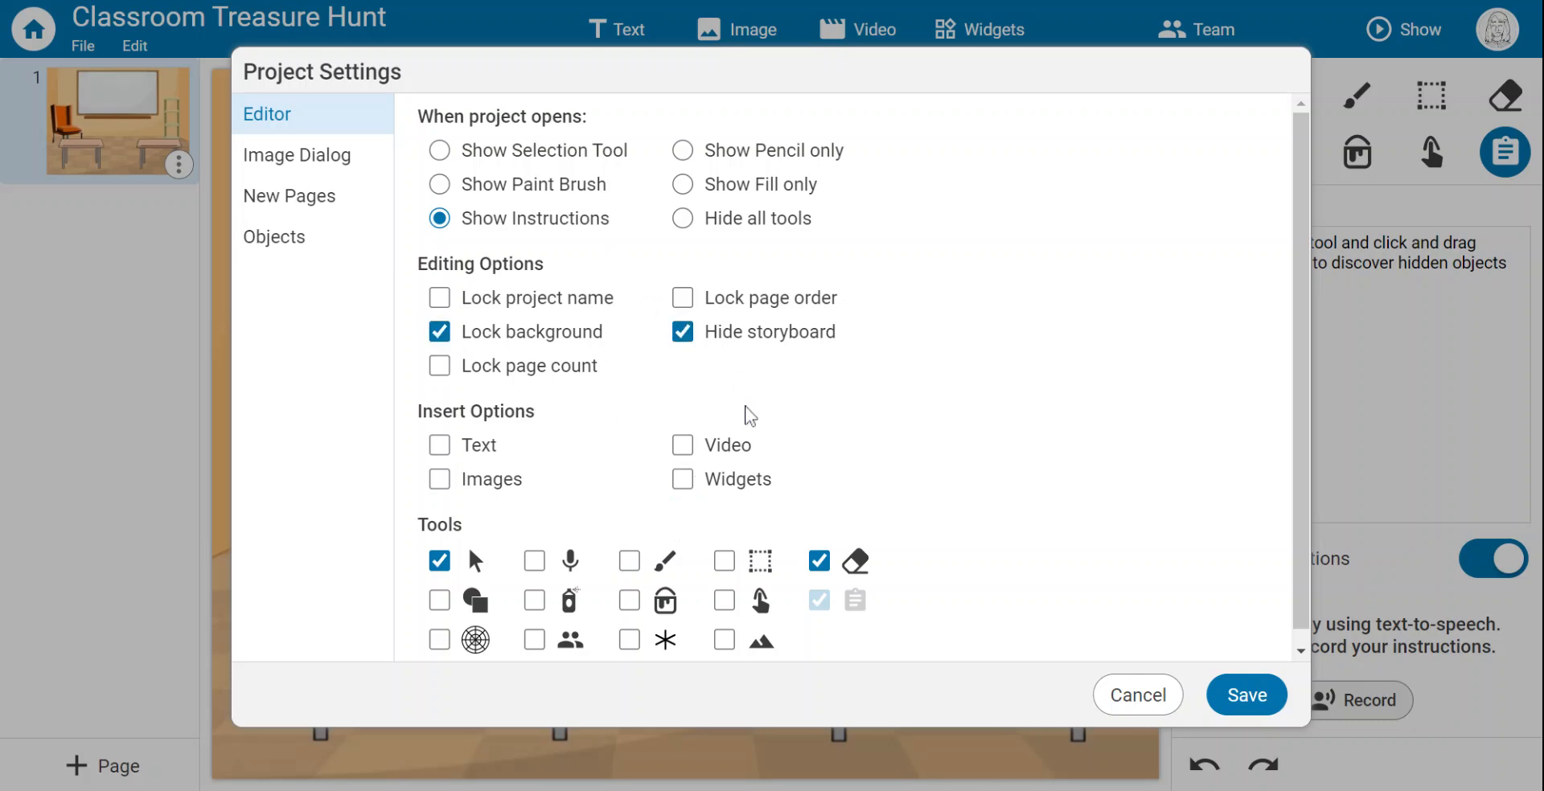
pyautogui.click(1249, 695)
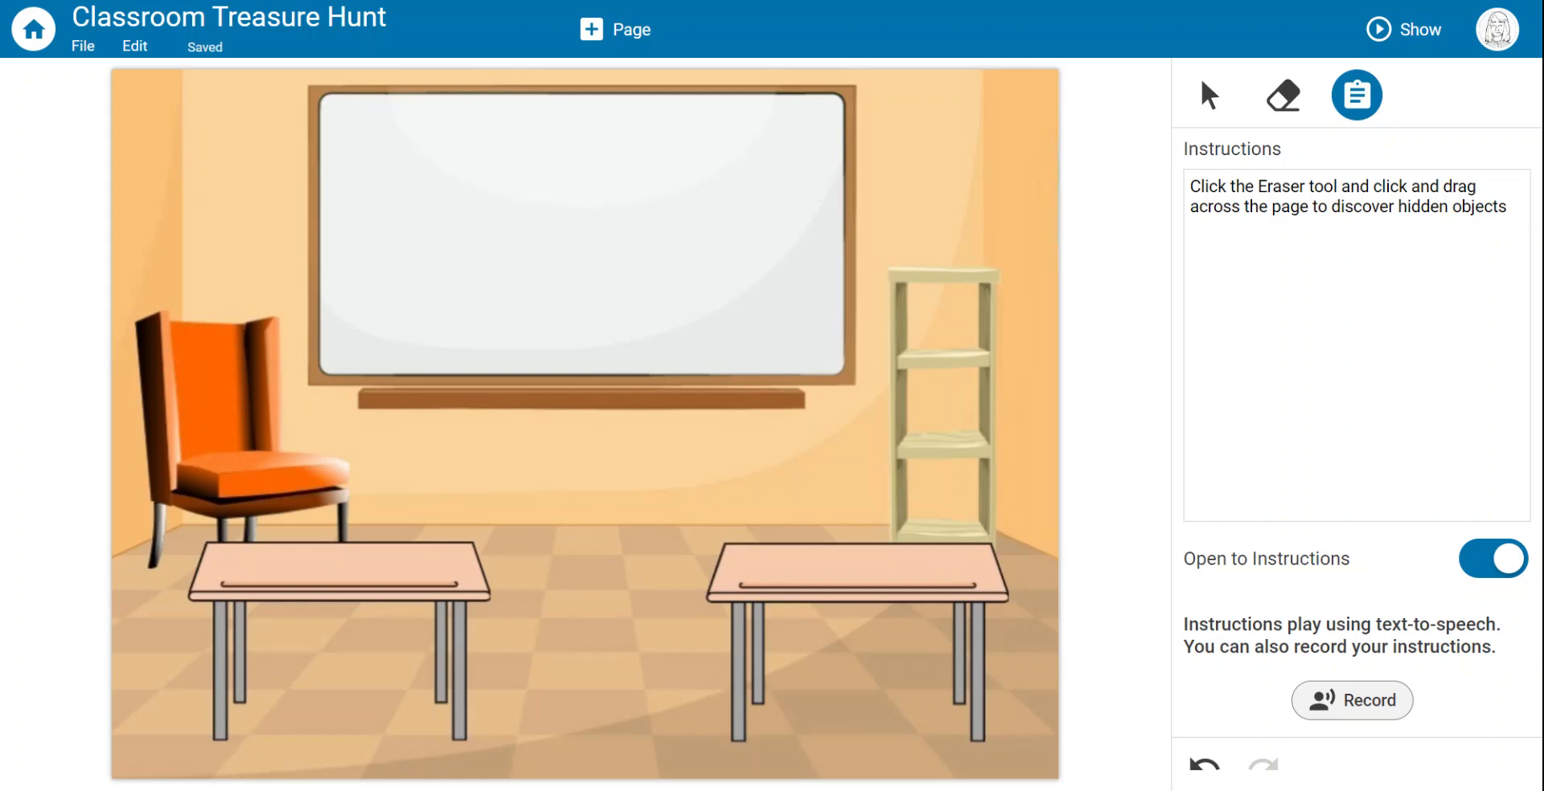